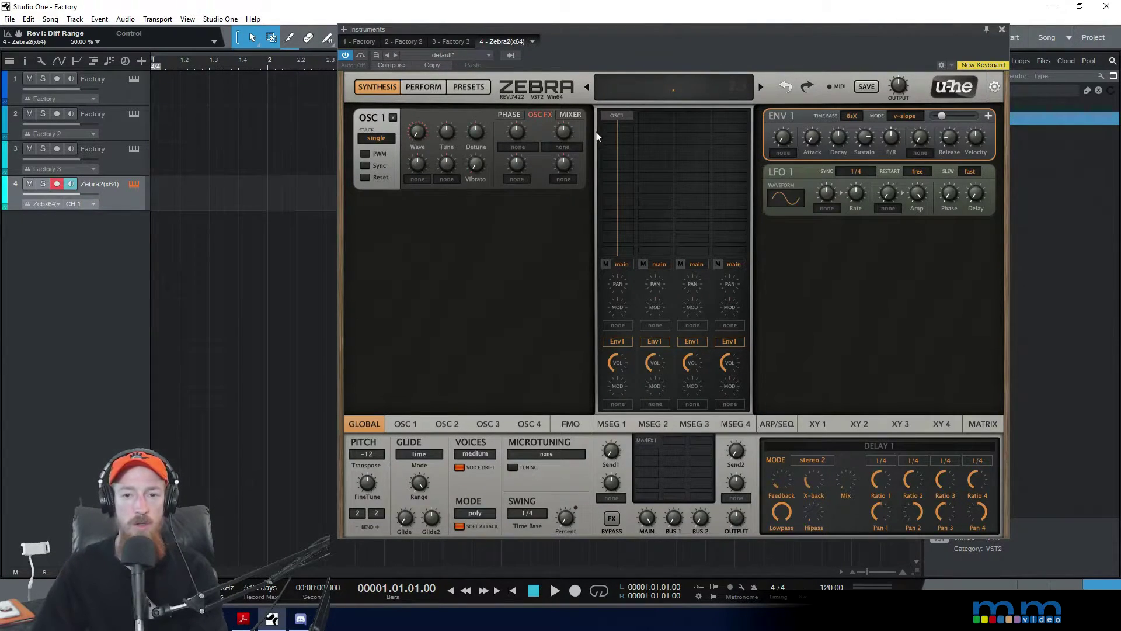
# Add a VCF1 filter module below OSC1 in the first lane of the module grid
pyautogui.click(614, 116)
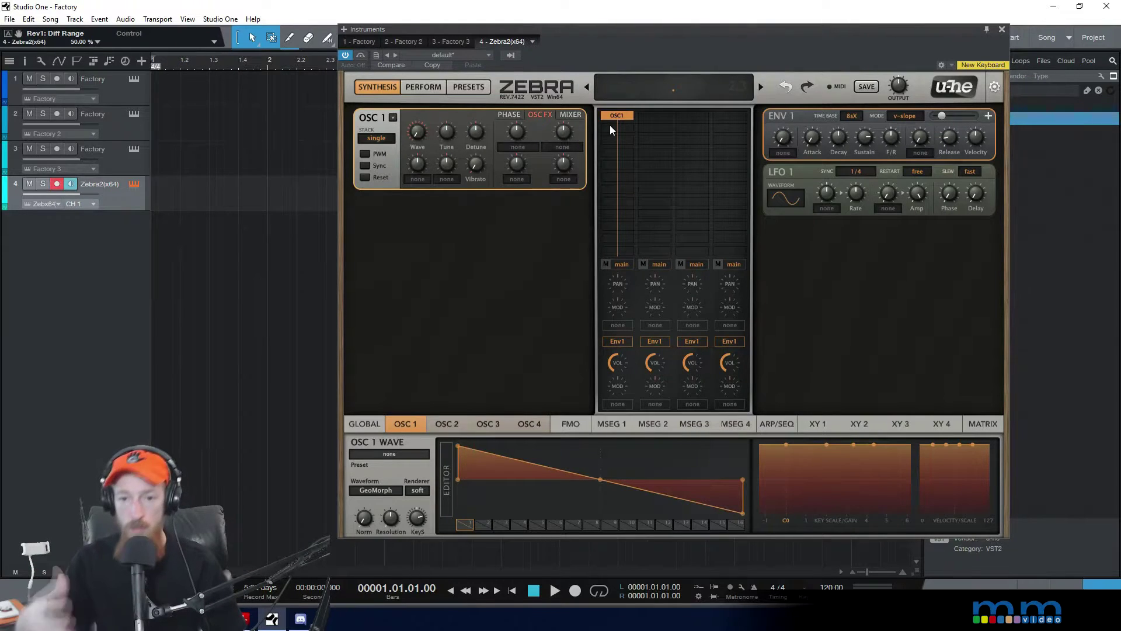
pyautogui.click(640, 147)
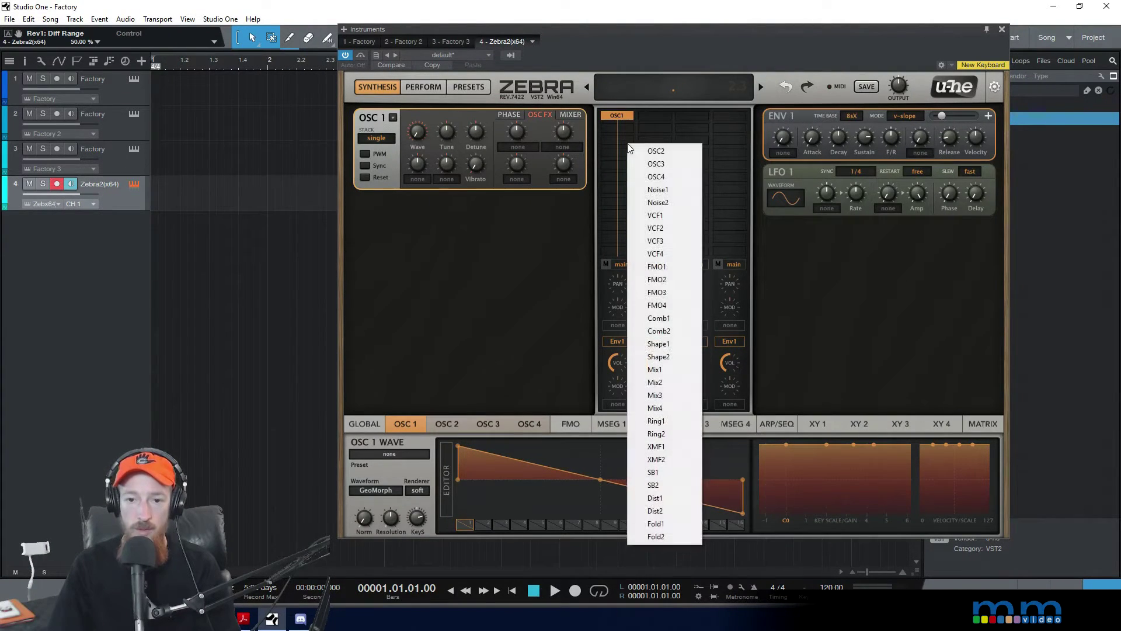
pyautogui.click(655, 216)
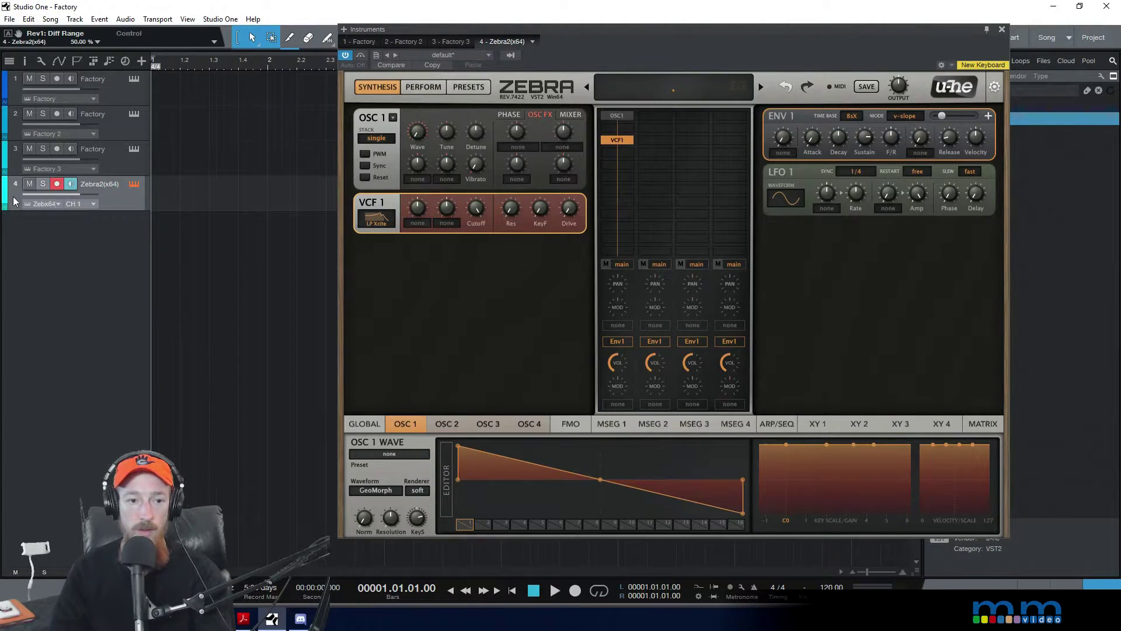
# Lower the volume of the Zebra2(x64) track to about -7.8 dB
pyautogui.moveTo(77, 194)
pyautogui.moveTo(63, 194); pyautogui.dragTo(63, 196)
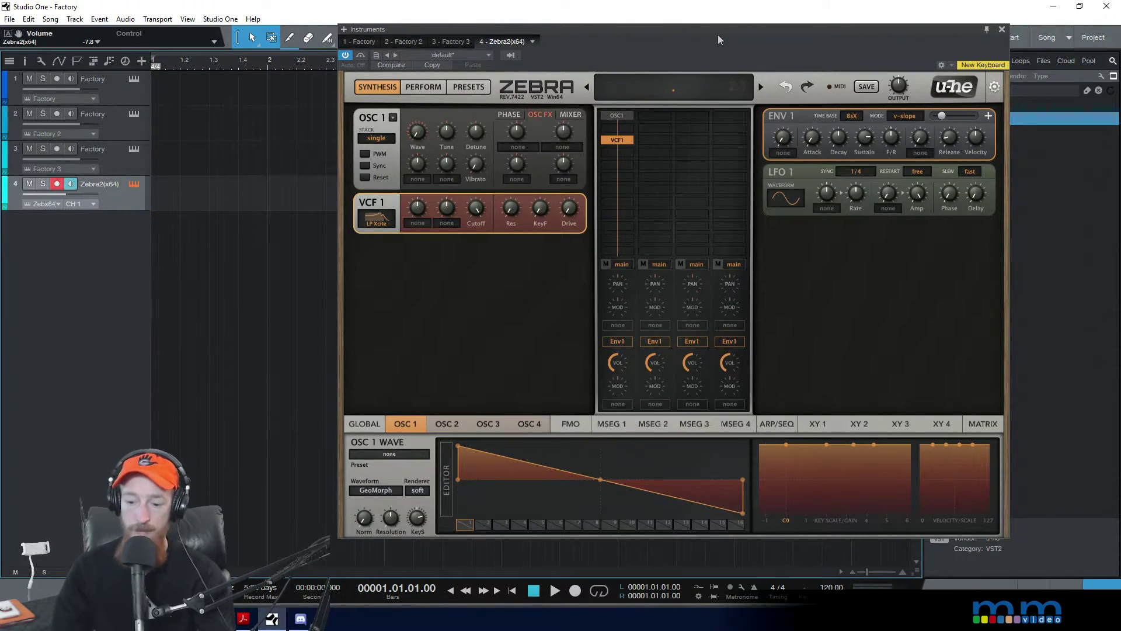
pyautogui.moveTo(715, 34); pyautogui.dragTo(714, 34)
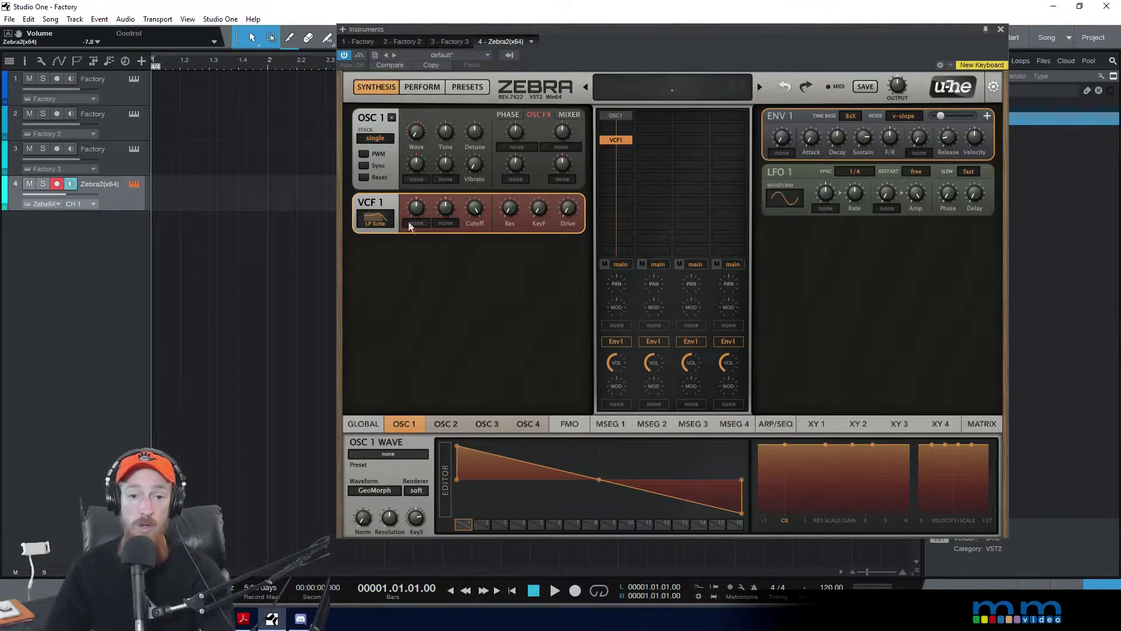
# Assign Env1 to VCF 1's second modulation slot at depth 150 and lower the filter cutoff to 0
pyautogui.click(380, 215)
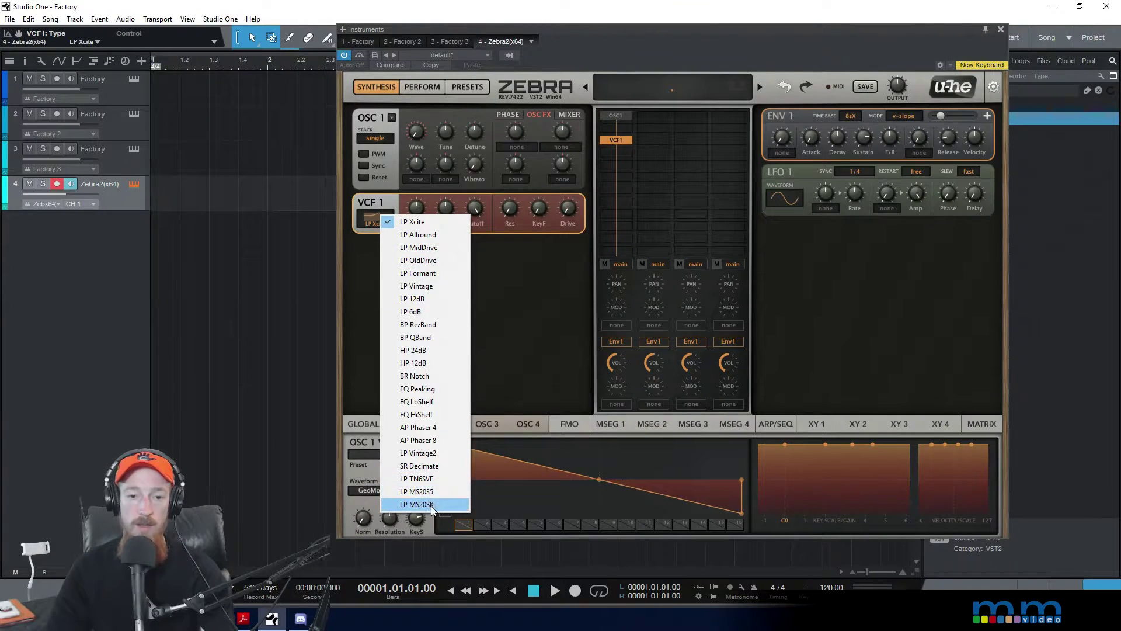
pyautogui.click(374, 299)
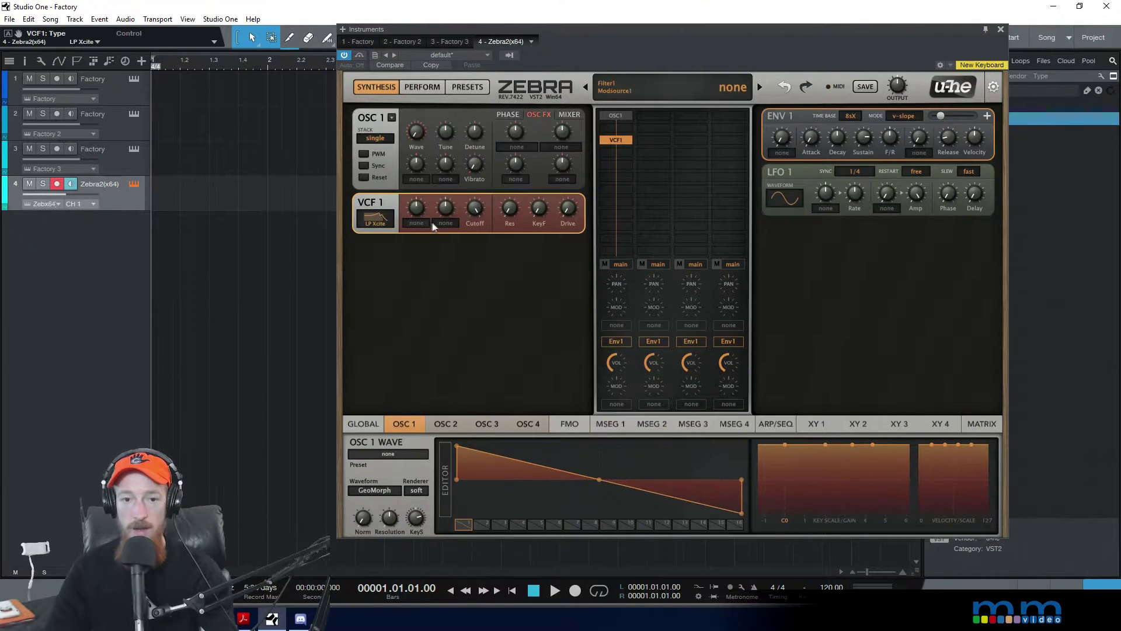
pyautogui.click(447, 220)
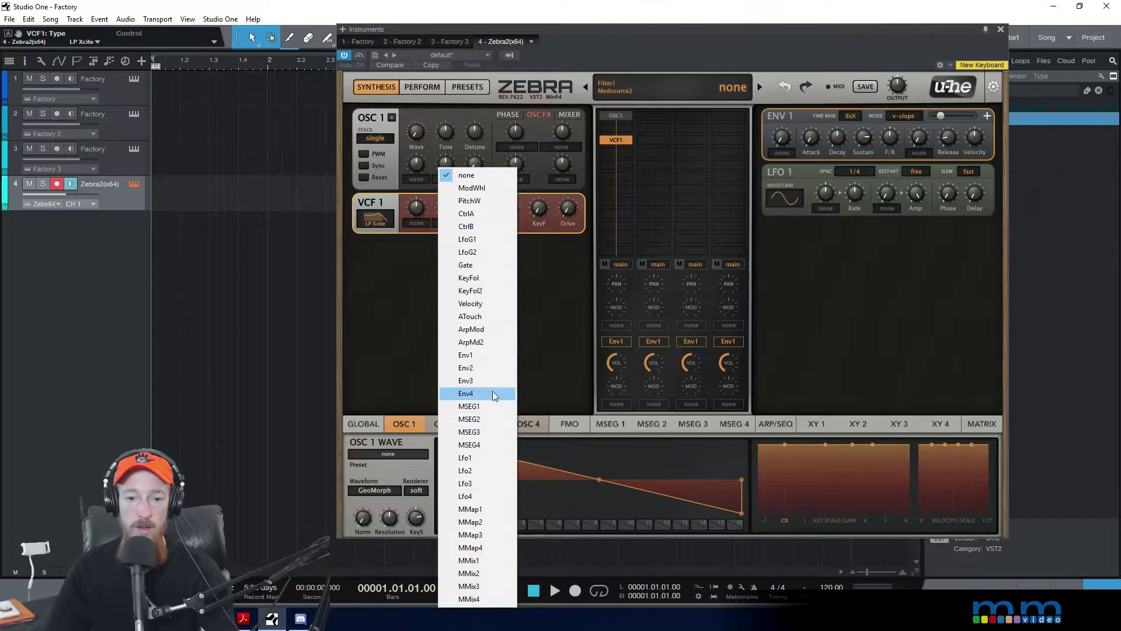
pyautogui.click(492, 355)
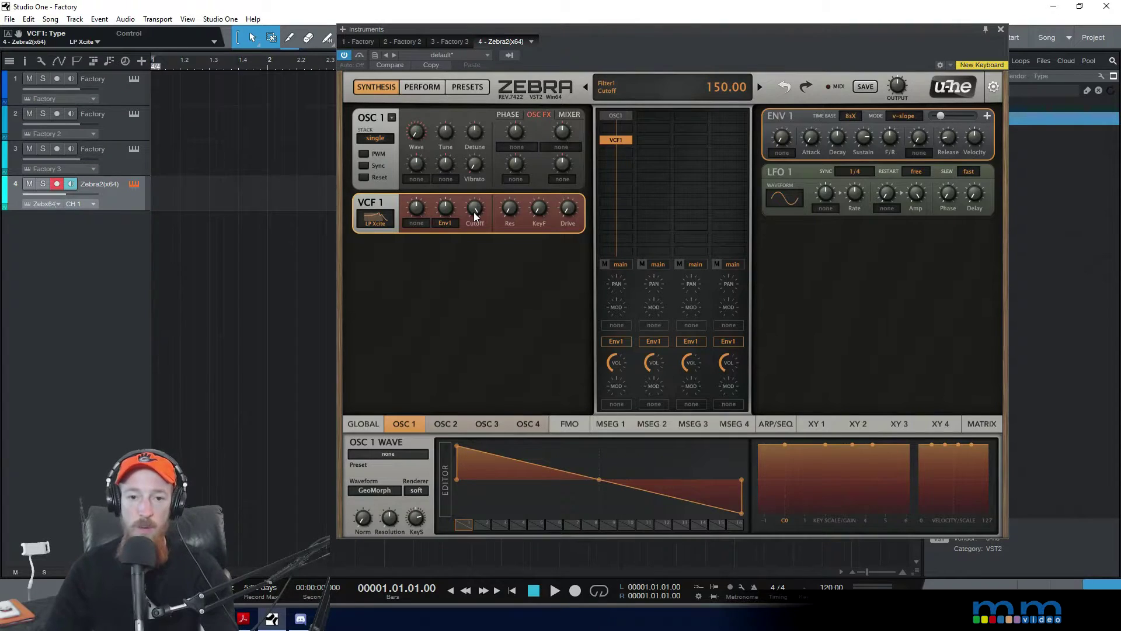
pyautogui.moveTo(474, 211); pyautogui.dragTo(472, 374)
pyautogui.moveTo(454, 212); pyautogui.dragTo(459, 51)
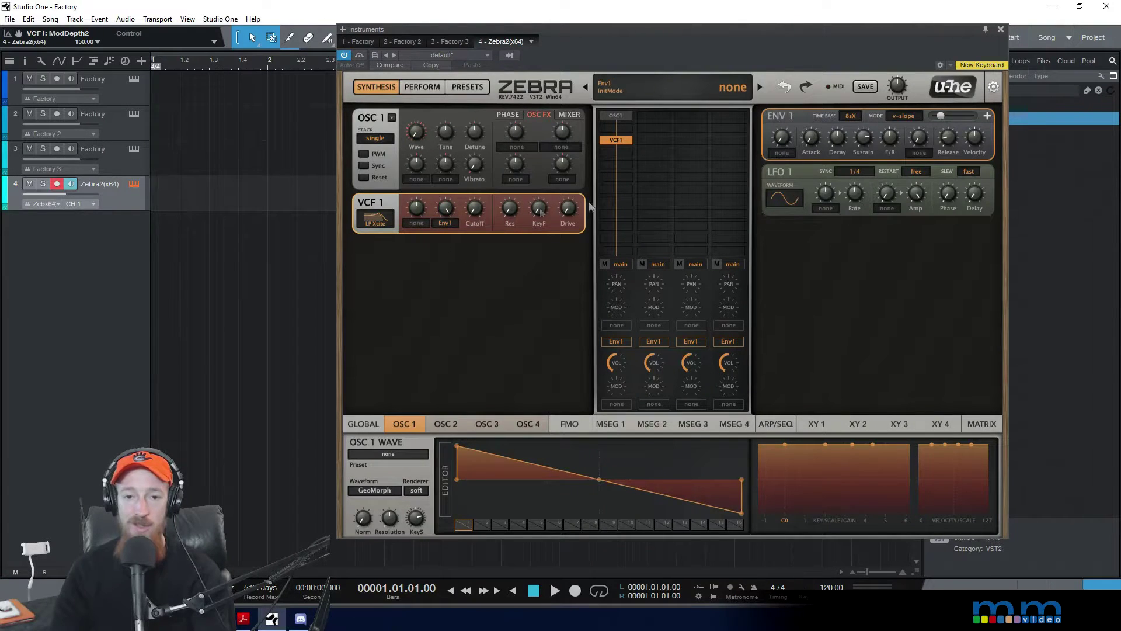
# Raise the attack of ENV 1 to 21.50
pyautogui.moveTo(810, 141); pyautogui.dragTo(815, 134)
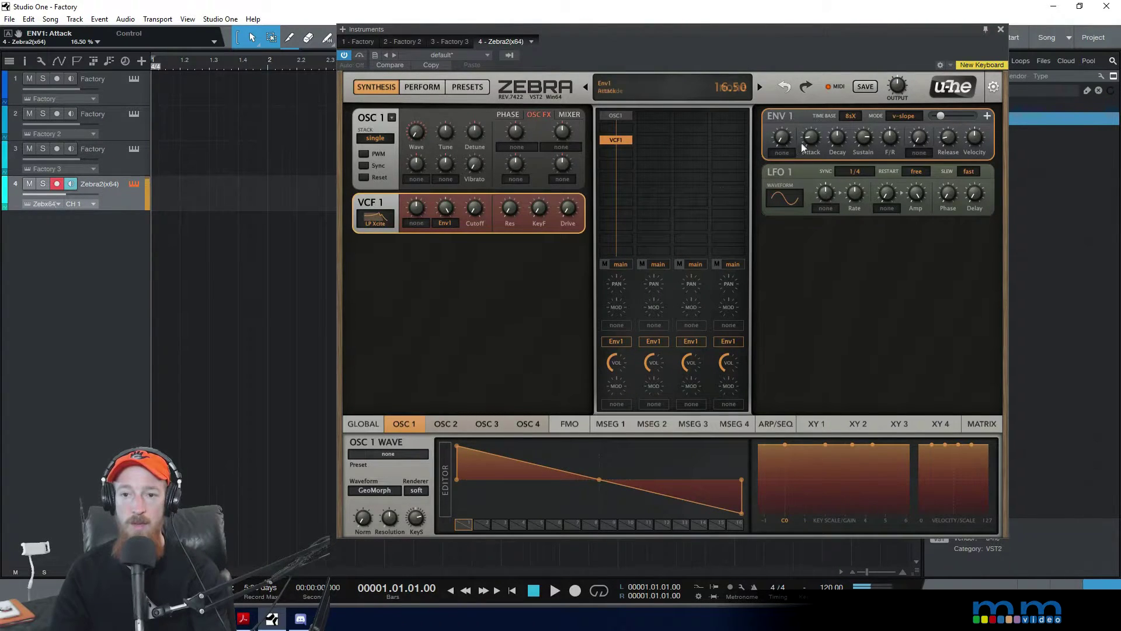
pyautogui.moveTo(811, 146); pyautogui.dragTo(808, 132)
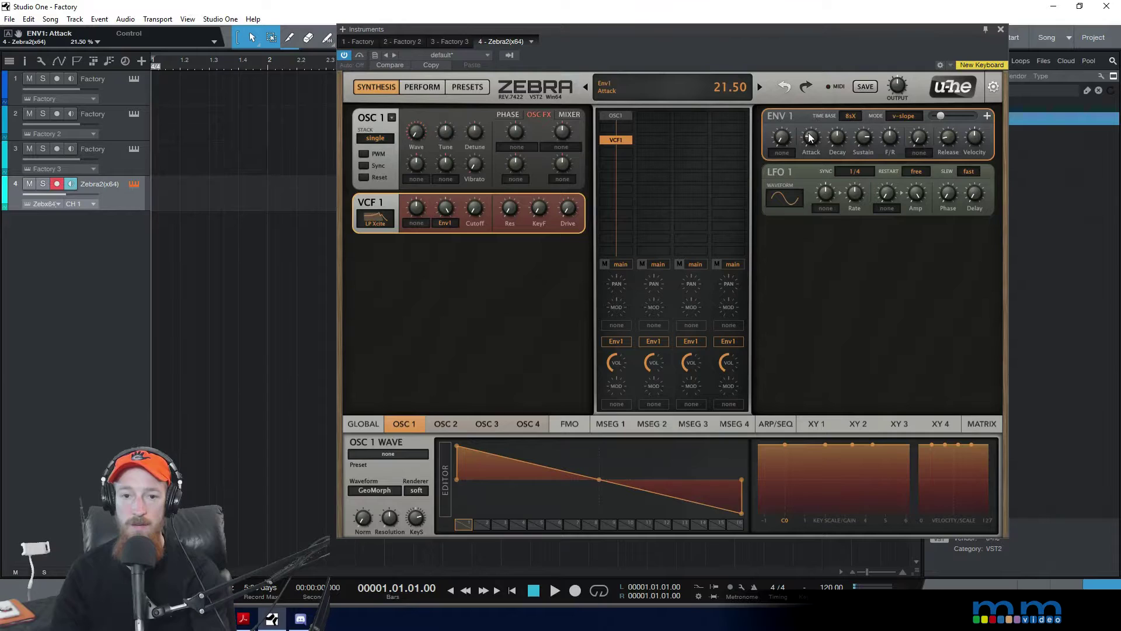
# Change VCF 1's filter type to LP TN6SVF and adjust its Drive
pyautogui.click(368, 221)
pyautogui.click(433, 486)
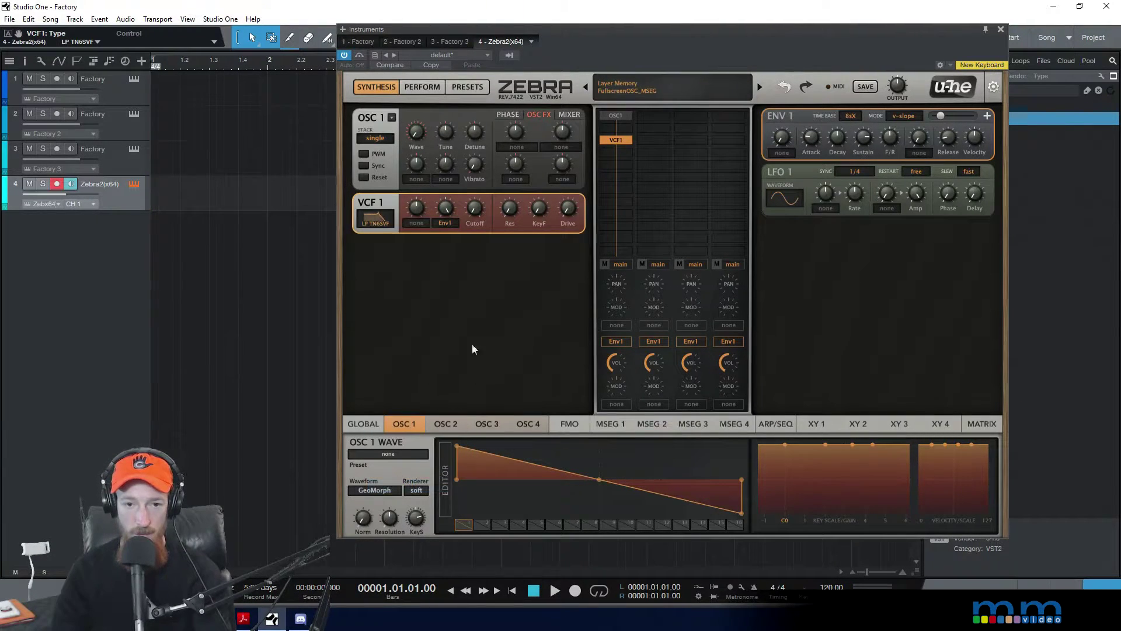
pyautogui.moveTo(473, 213)
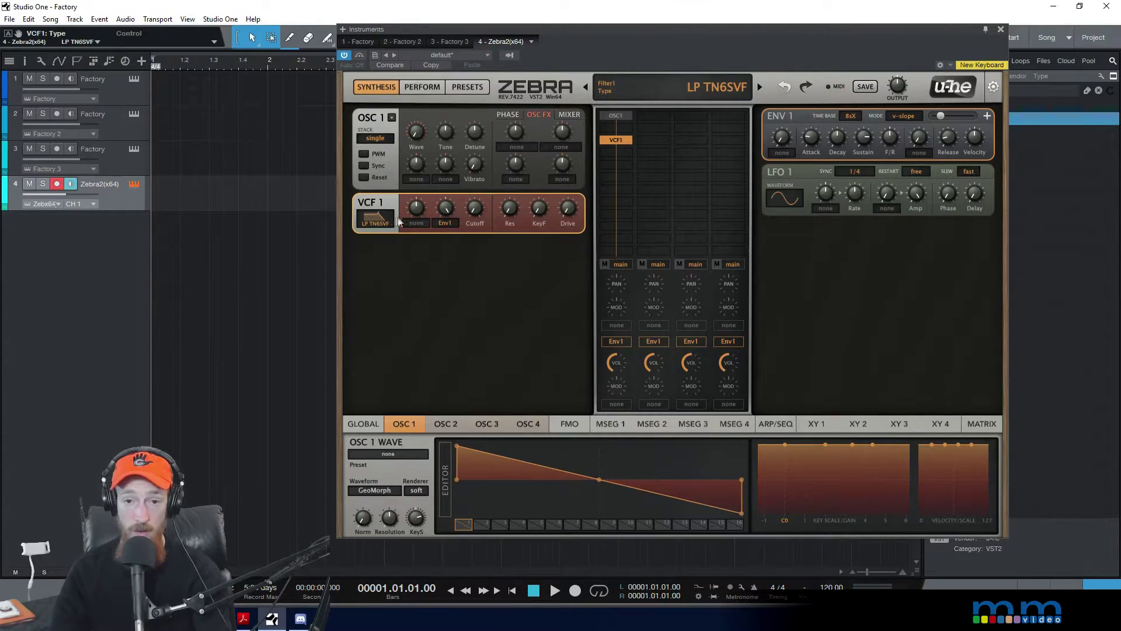
pyautogui.moveTo(580, 216)
pyautogui.moveTo(570, 212); pyautogui.dragTo(570, 169)
# Set ENV 1's attack to 20.50 and its decay to 27.00
pyautogui.moveTo(811, 138); pyautogui.dragTo(813, 146)
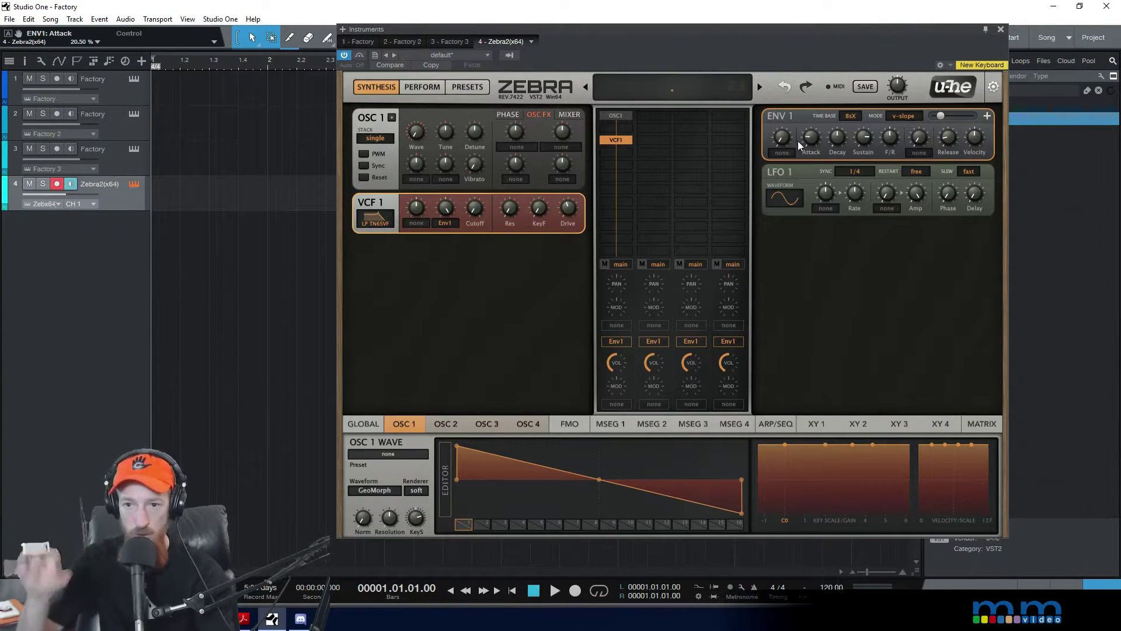
pyautogui.moveTo(861, 138); pyautogui.dragTo(839, 167)
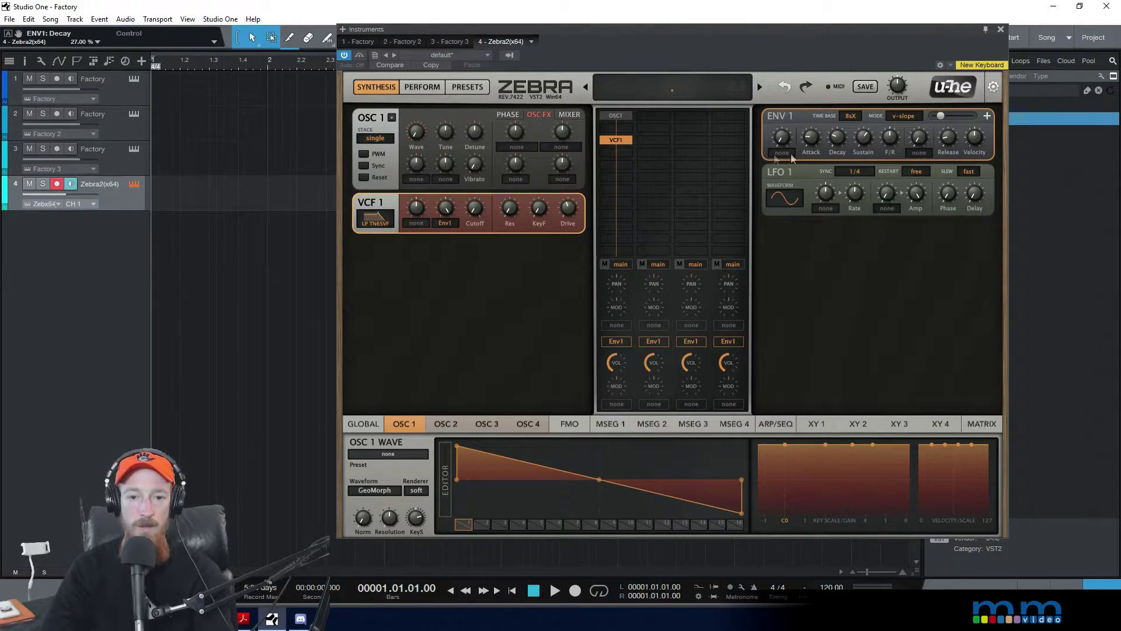
# Keep VCF 1's cutoff at 0 and reduce its Env1 modulation depth to 114
pyautogui.moveTo(477, 213)
pyautogui.mouseDown()
pyautogui.moveTo(477, 202)
pyautogui.moveTo(474, 226)
pyautogui.mouseUp()
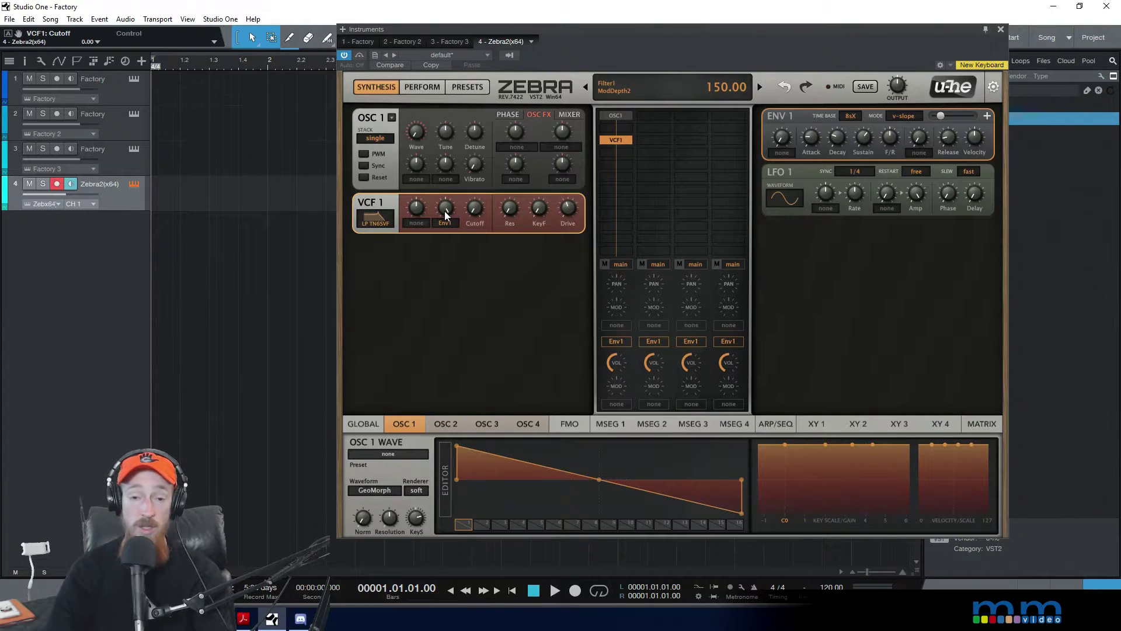
pyautogui.moveTo(444, 211); pyautogui.dragTo(447, 209)
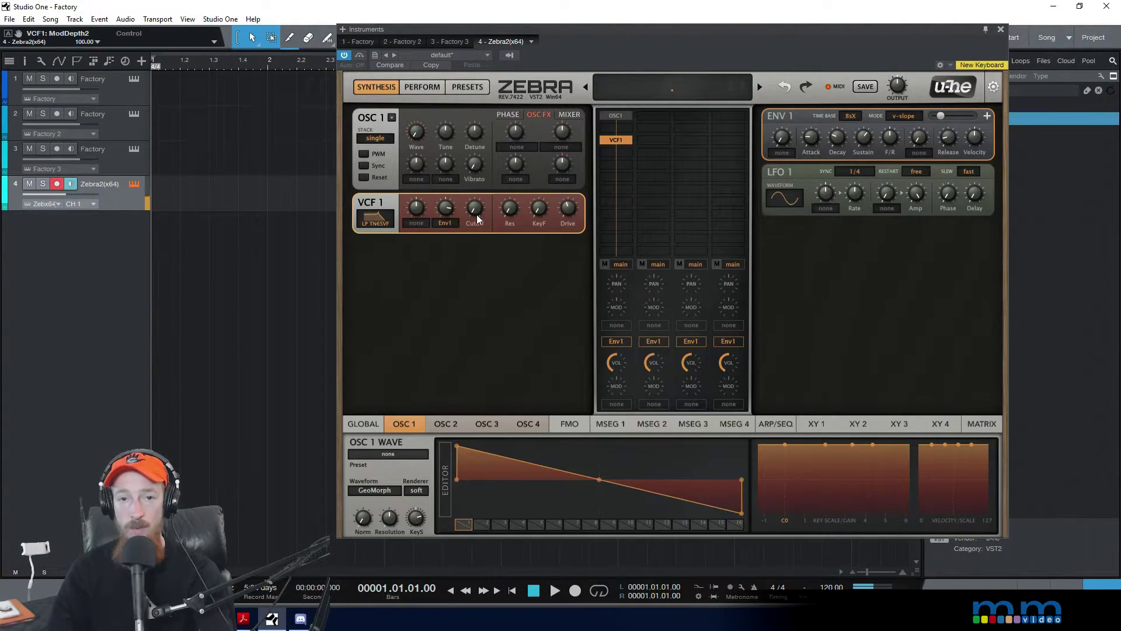
pyautogui.moveTo(444, 211)
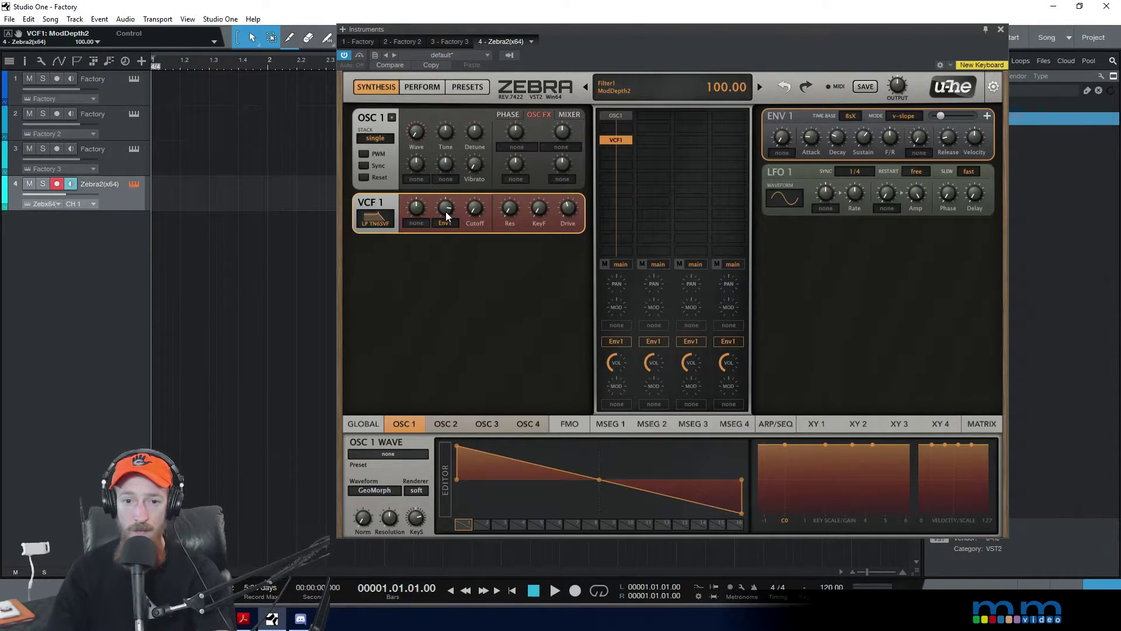
pyautogui.scroll(10, 447, 209)
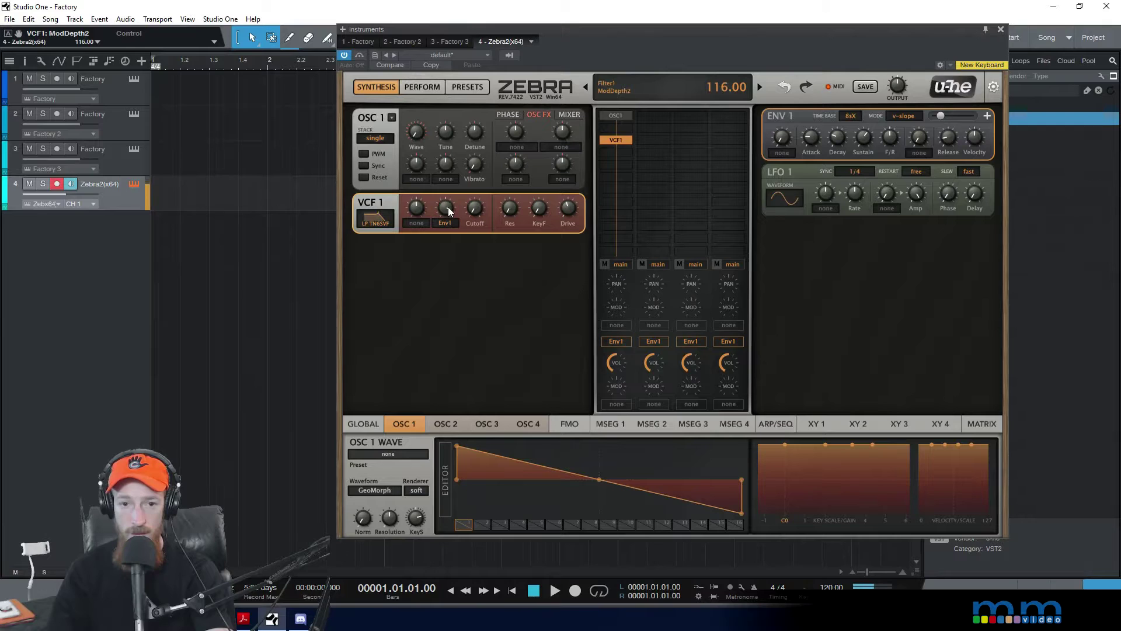
pyautogui.scroll(-2, 447, 212)
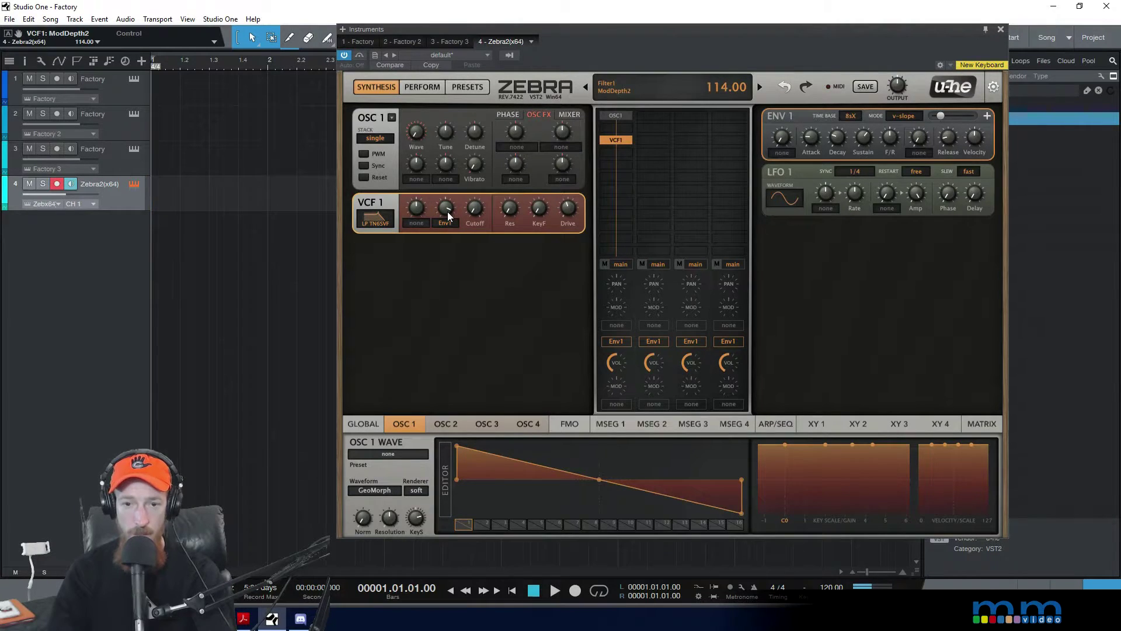
# Add a Shape1 module after VCF1, bypass it, and move VCF1 and Shape1 to lower slots in the lane
pyautogui.click(627, 149)
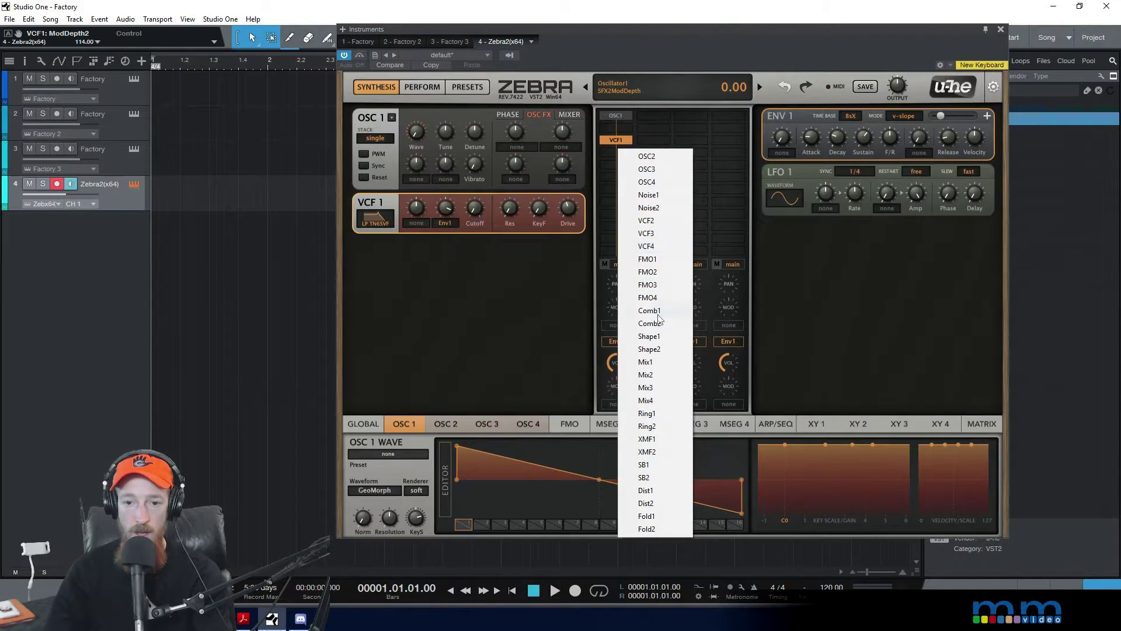
pyautogui.click(671, 339)
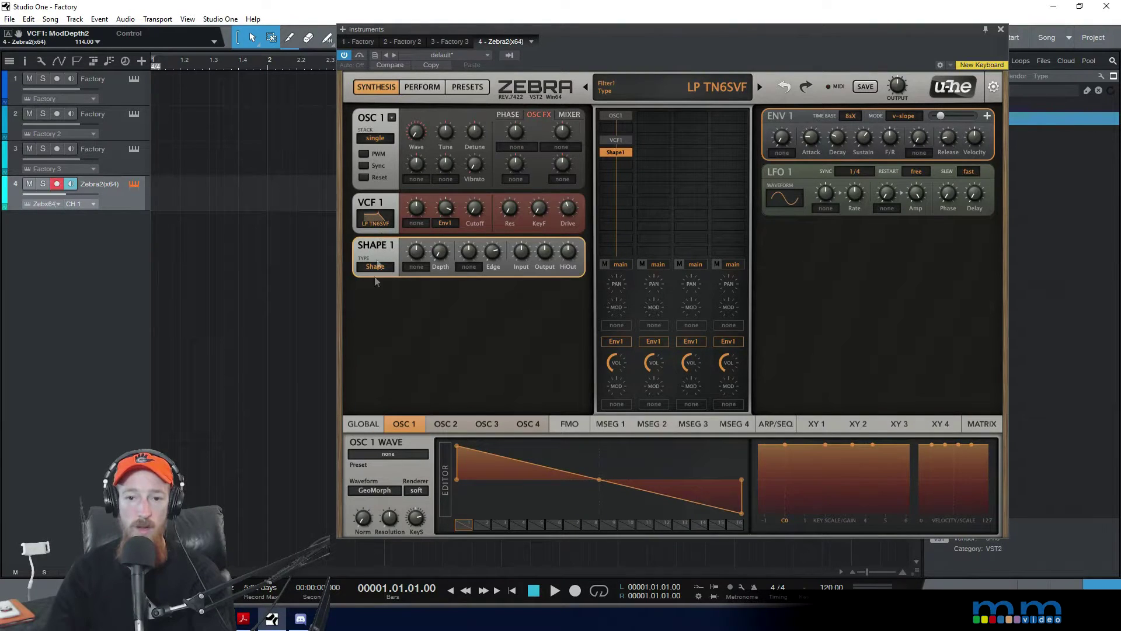
pyautogui.doubleClick(612, 153)
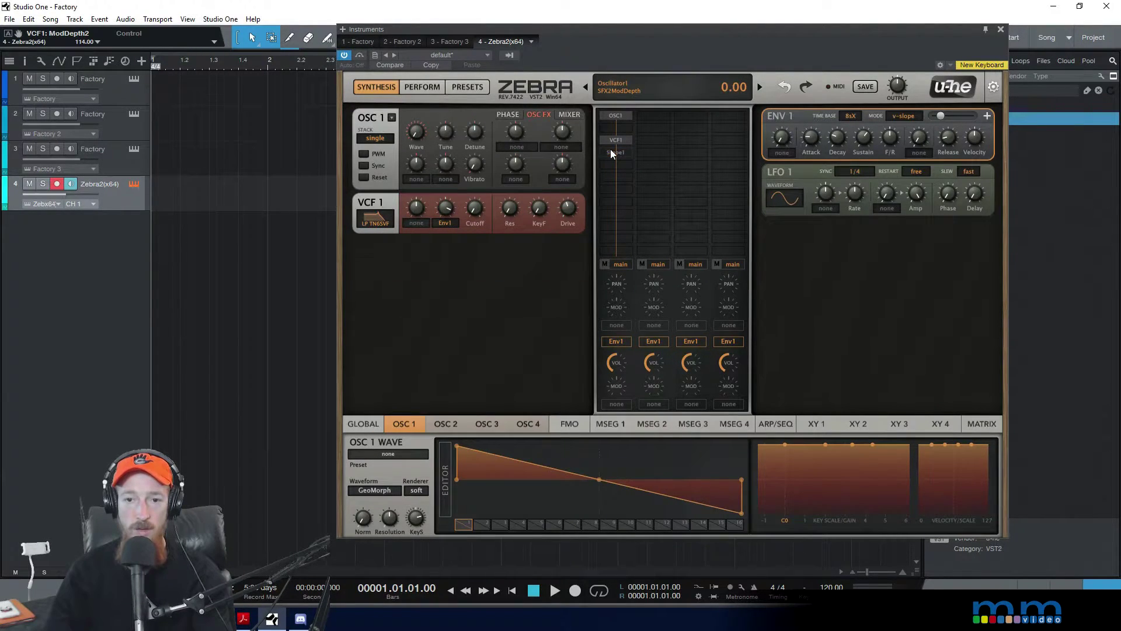
pyautogui.moveTo(619, 140); pyautogui.dragTo(627, 156)
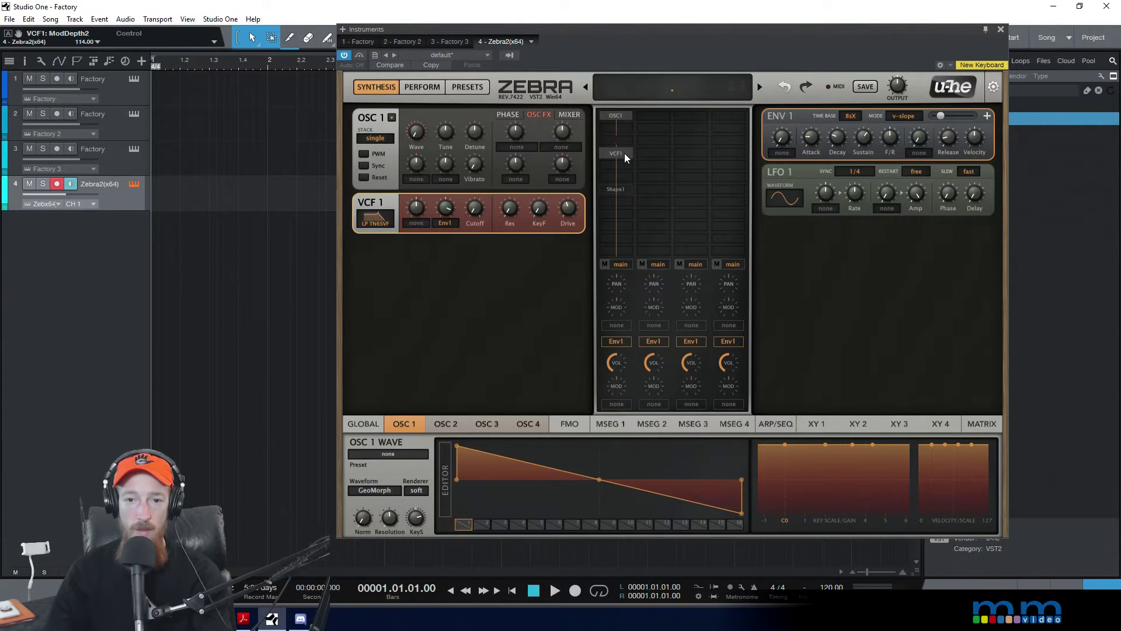
# Set the stack mode of OSC 1 to dual
pyautogui.click(619, 117)
pyautogui.click(374, 139)
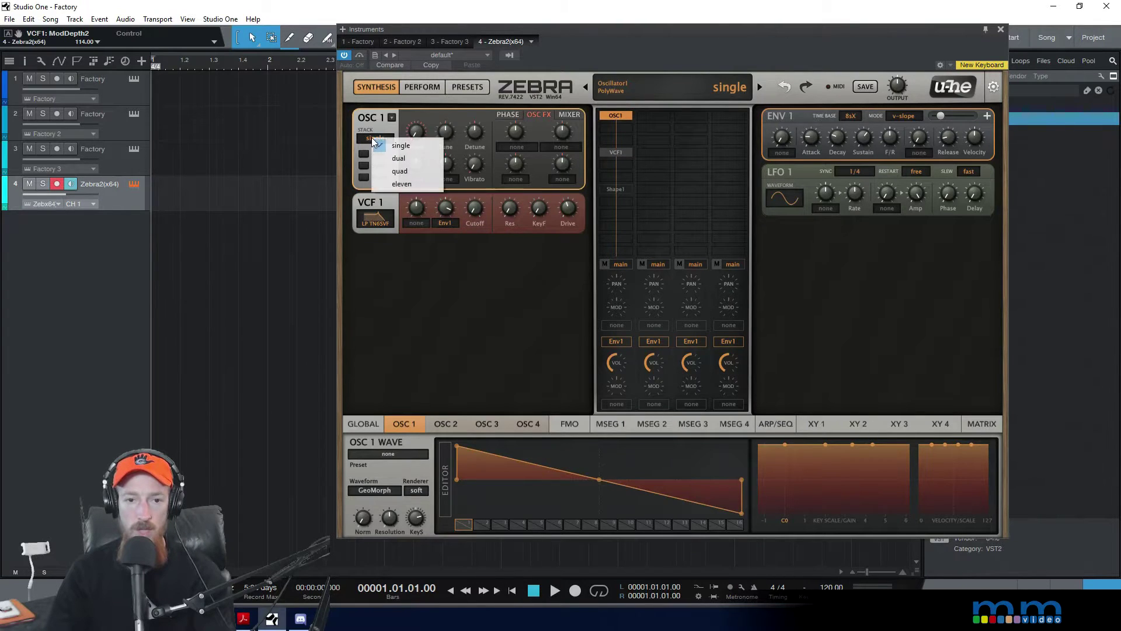
pyautogui.click(413, 160)
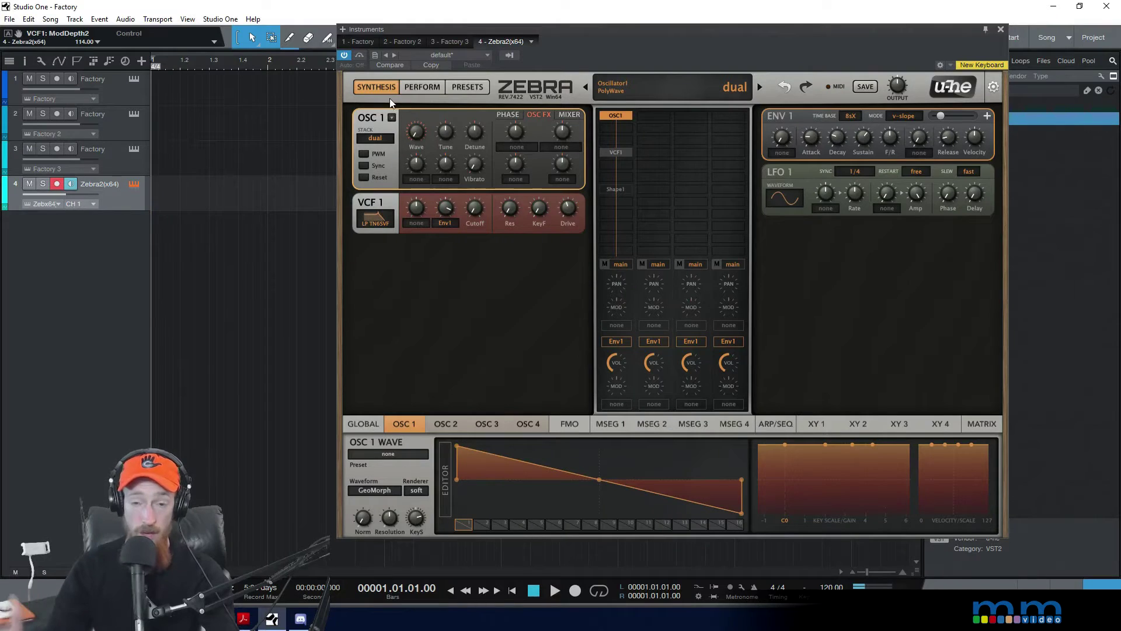
# Add an OSC2 module directly below OSC1 and set its stack mode to dual
pyautogui.click(625, 127)
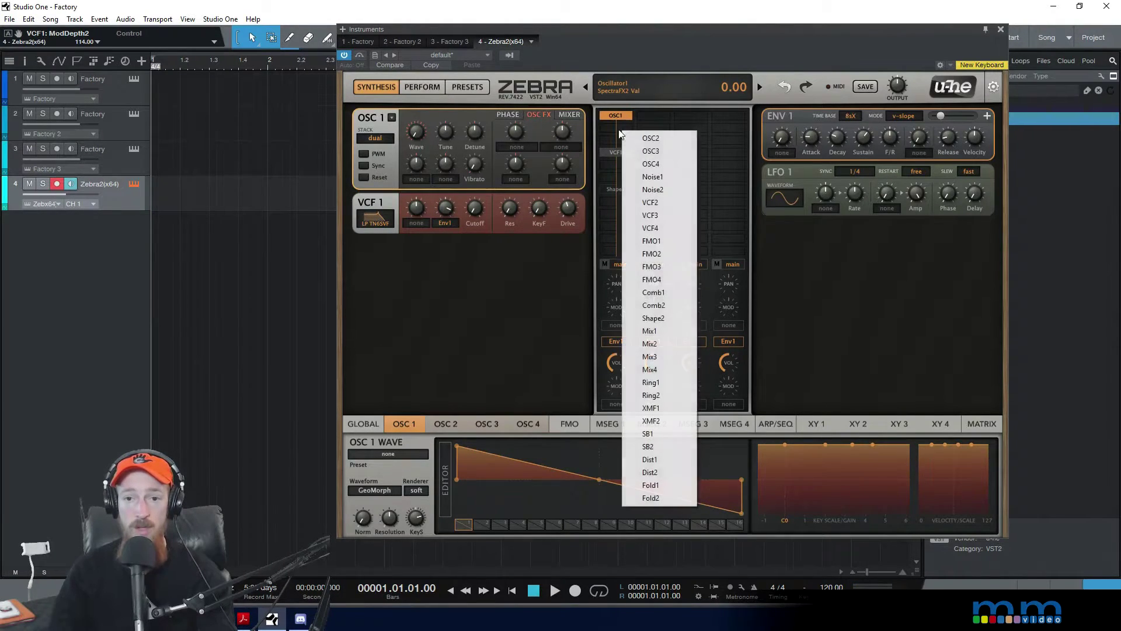
pyautogui.click(668, 137)
pyautogui.click(388, 228)
pyautogui.click(415, 243)
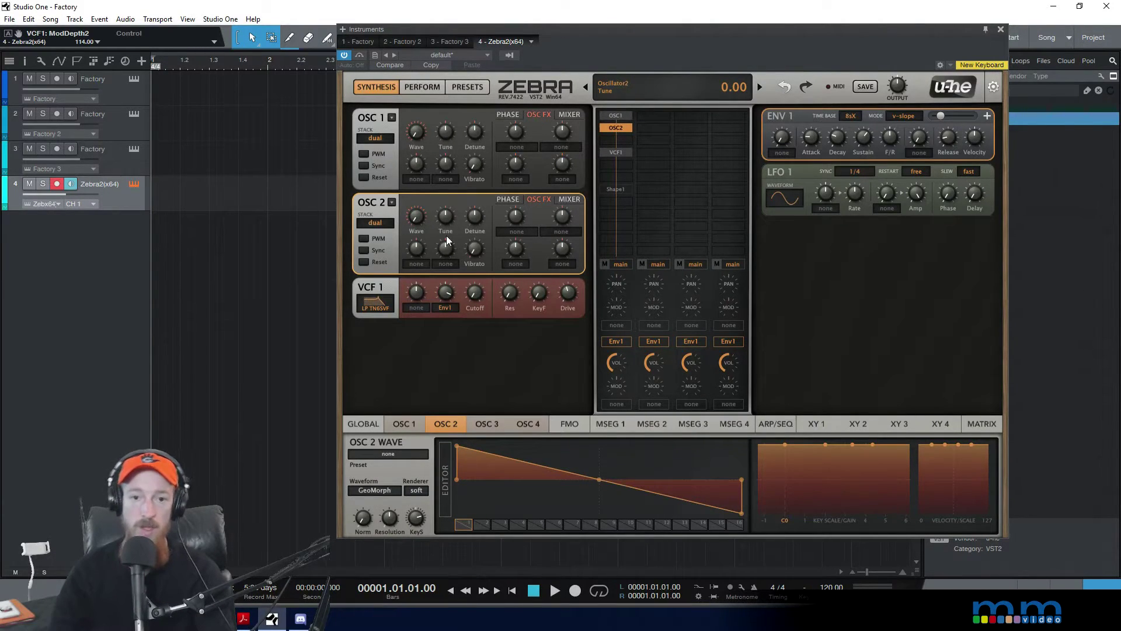
# Set OSC 2's first OSC FX to Fundamental at 62, comparing the sound with the effect set to none
pyautogui.click(517, 231)
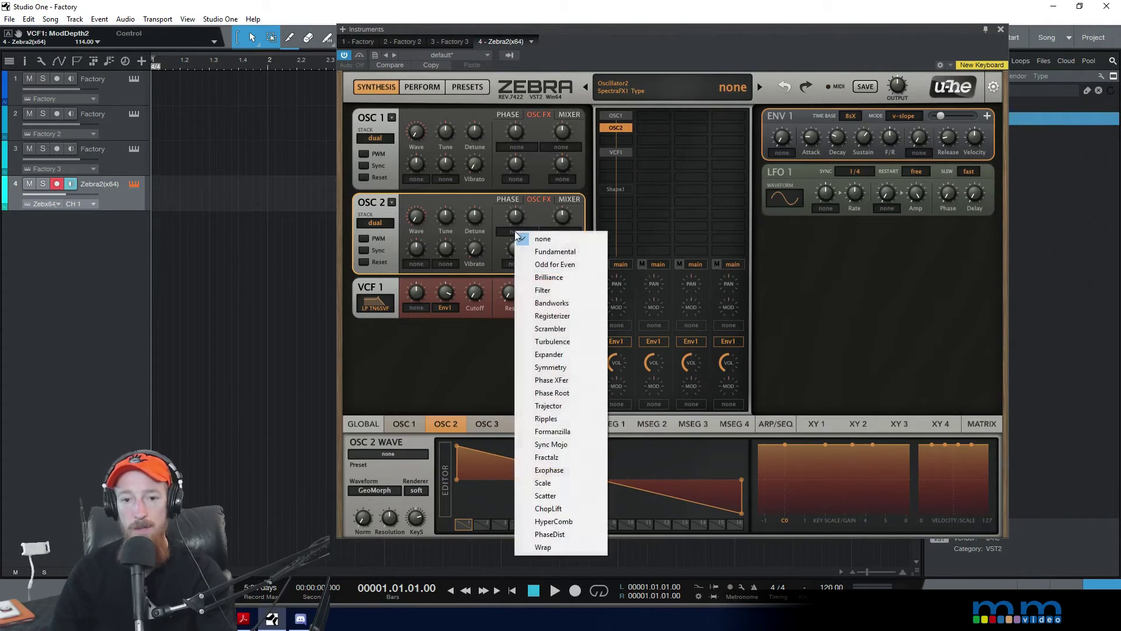
pyautogui.click(540, 252)
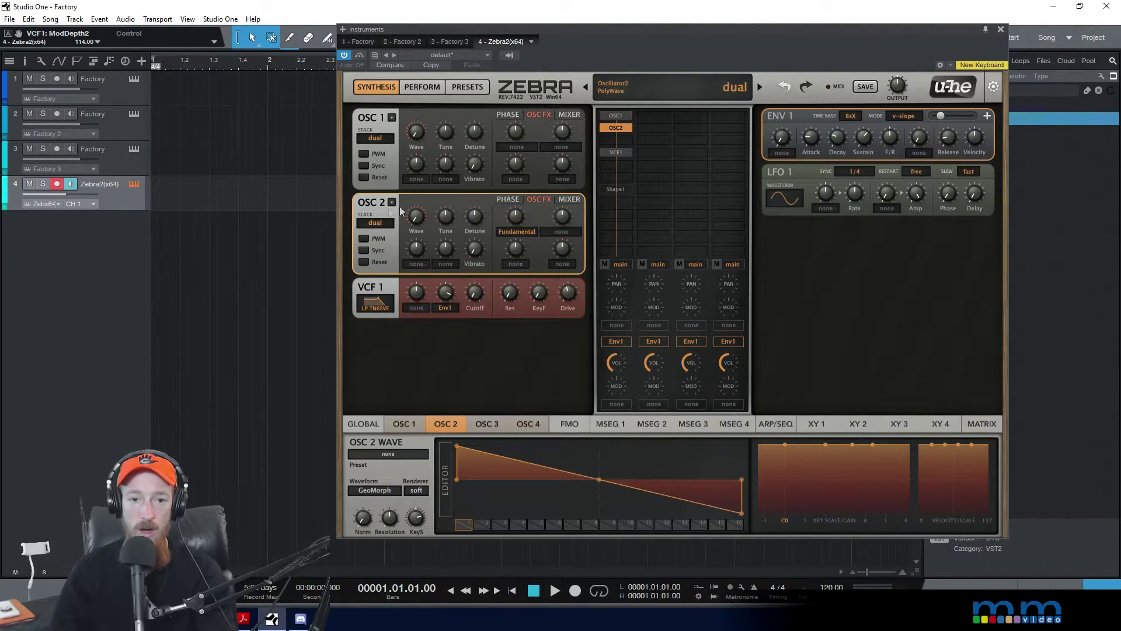
pyautogui.click(517, 229)
pyautogui.click(529, 241)
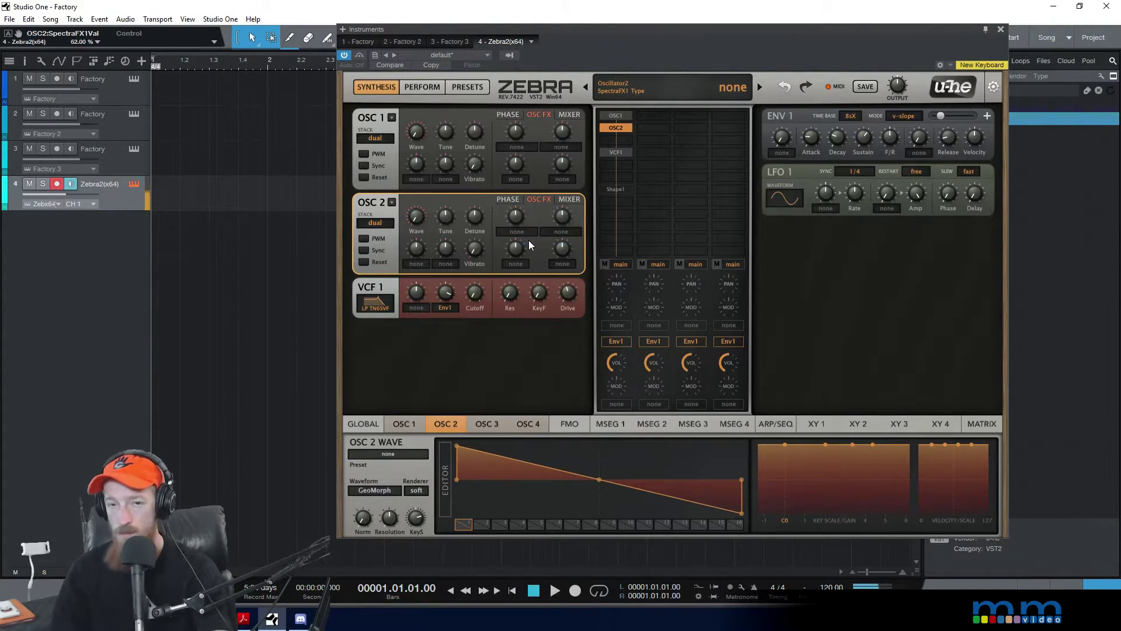
pyautogui.click(527, 231)
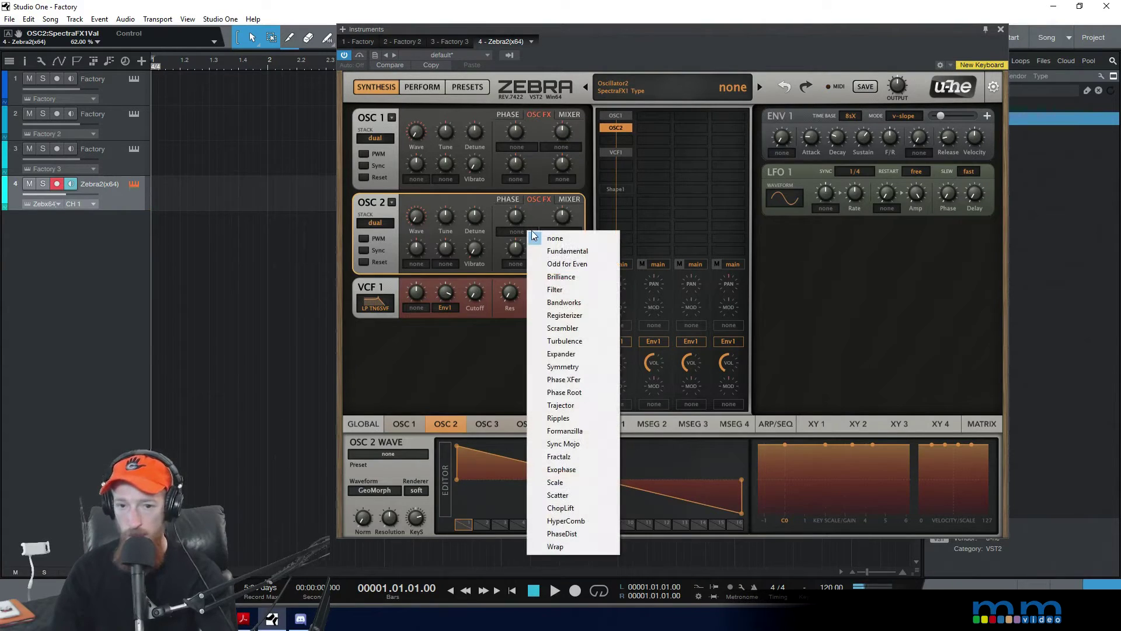
pyautogui.click(575, 252)
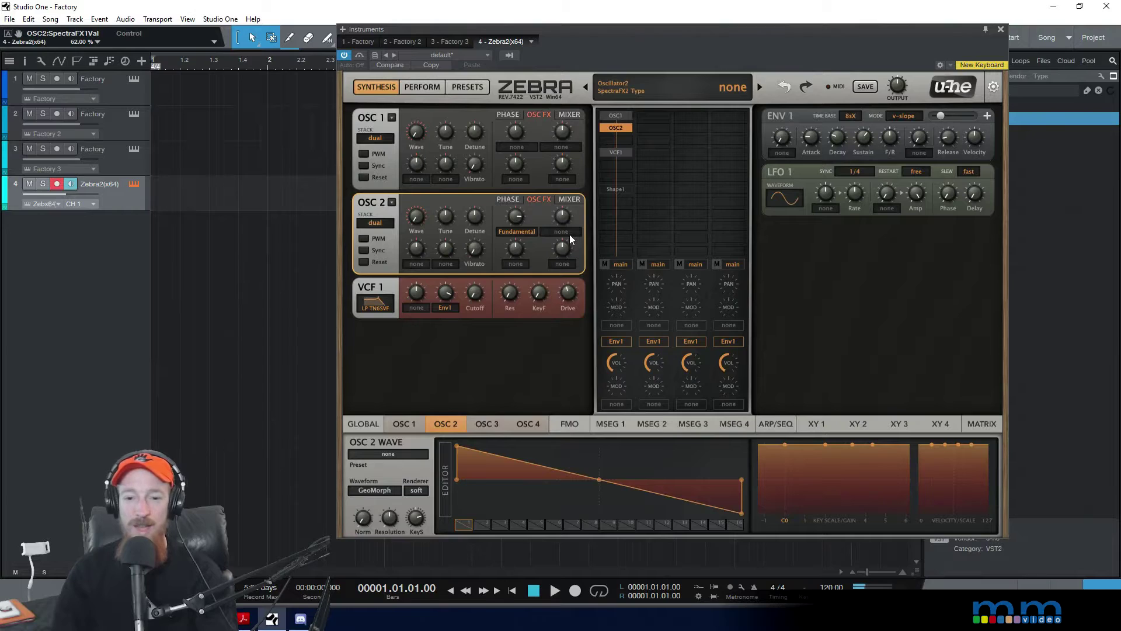
# Set OSC 2's second OSC FX to HyperComb with an amount of 48
pyautogui.click(569, 234)
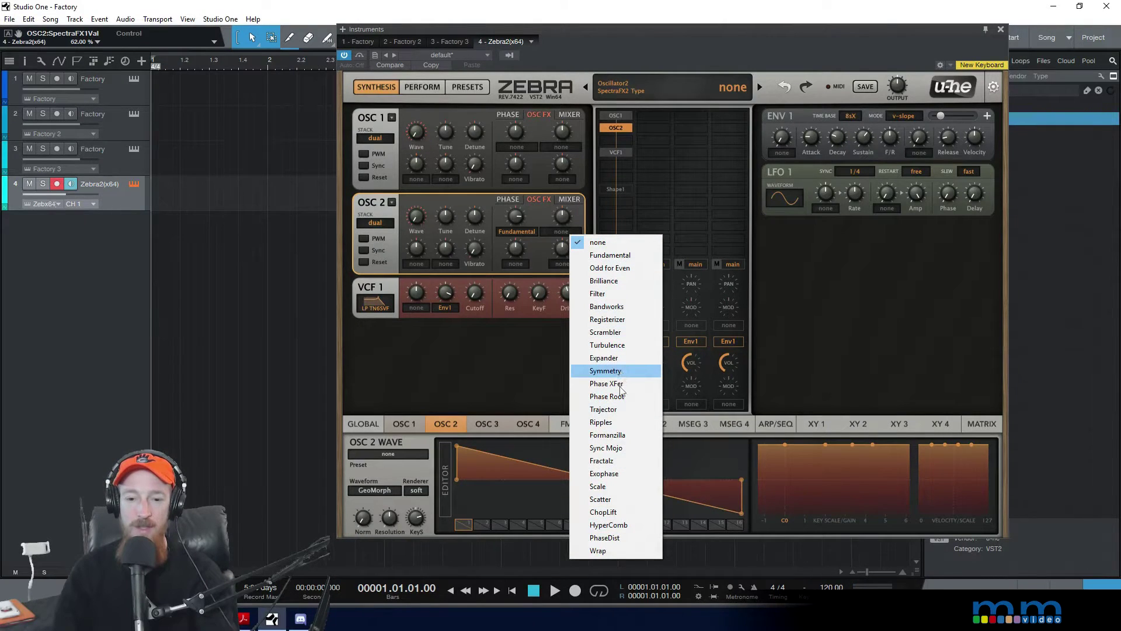
pyautogui.click(622, 525)
pyautogui.moveTo(563, 223); pyautogui.dragTo(567, 212)
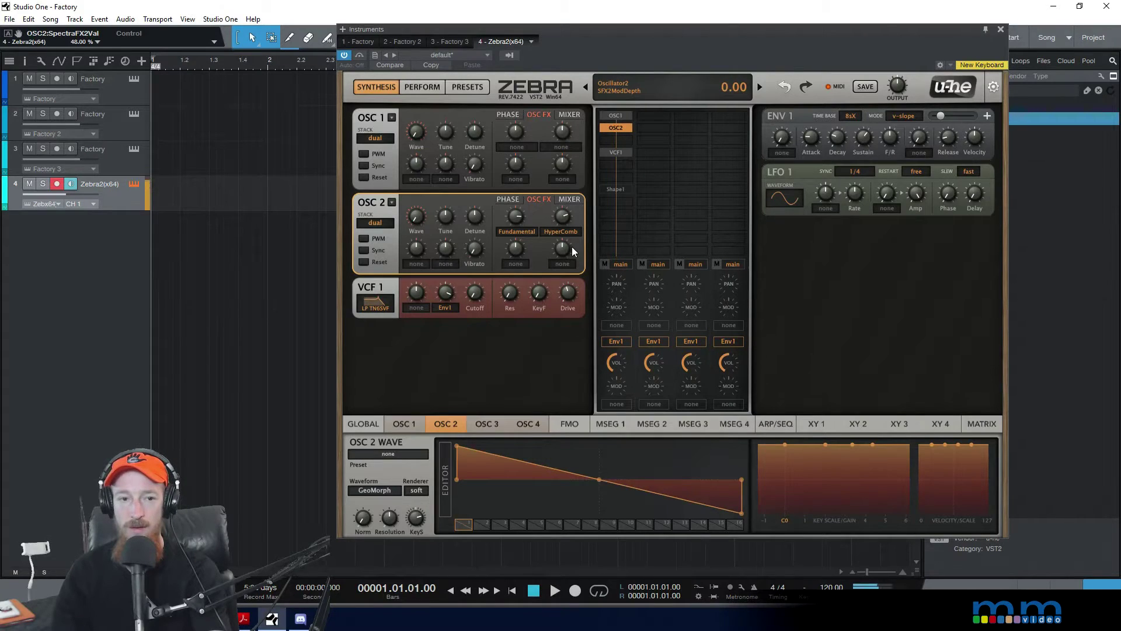
pyautogui.scroll(-3, 566, 216)
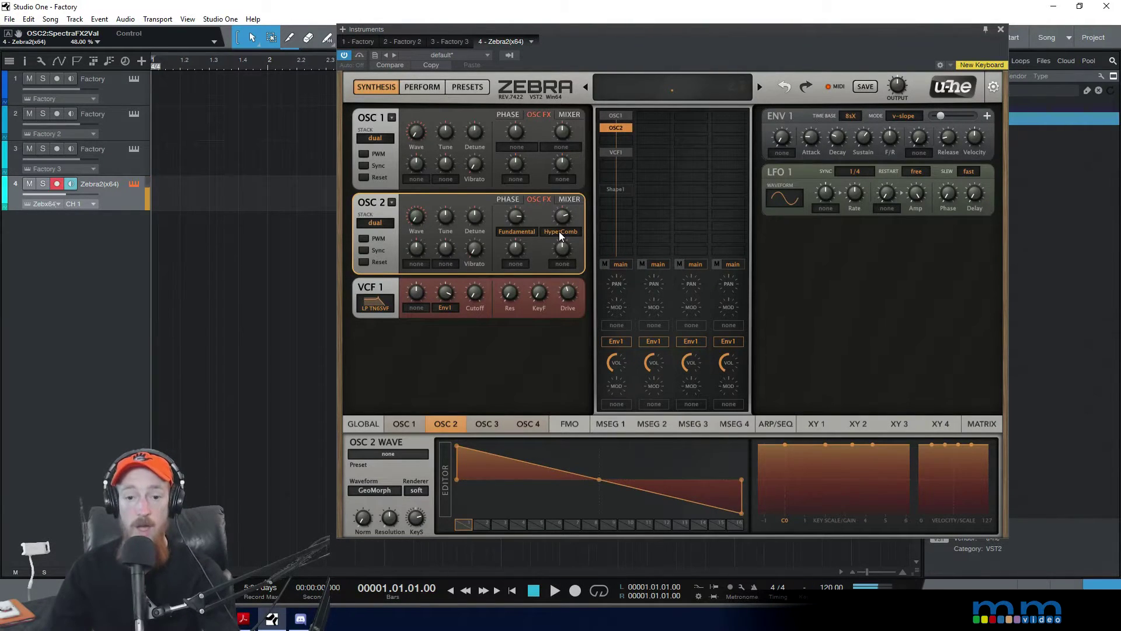
# Enable the bypassed Shape1 module, set its type to Wedge, compare it with the bypassed sound, and set its depth to 36.5
pyautogui.click(621, 188)
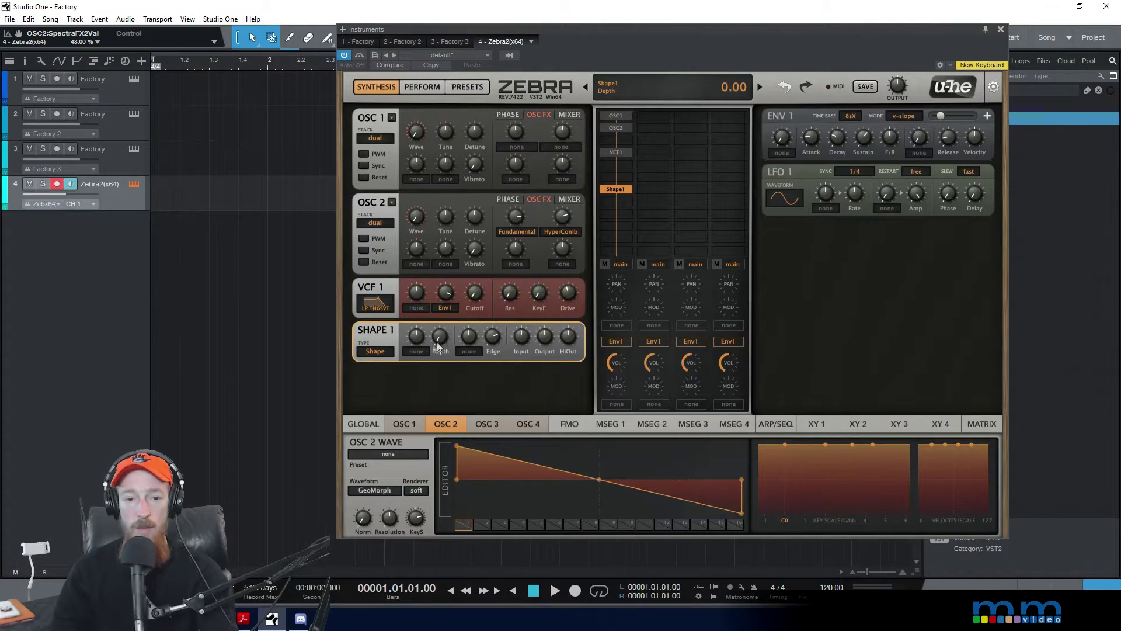
pyautogui.click(370, 351)
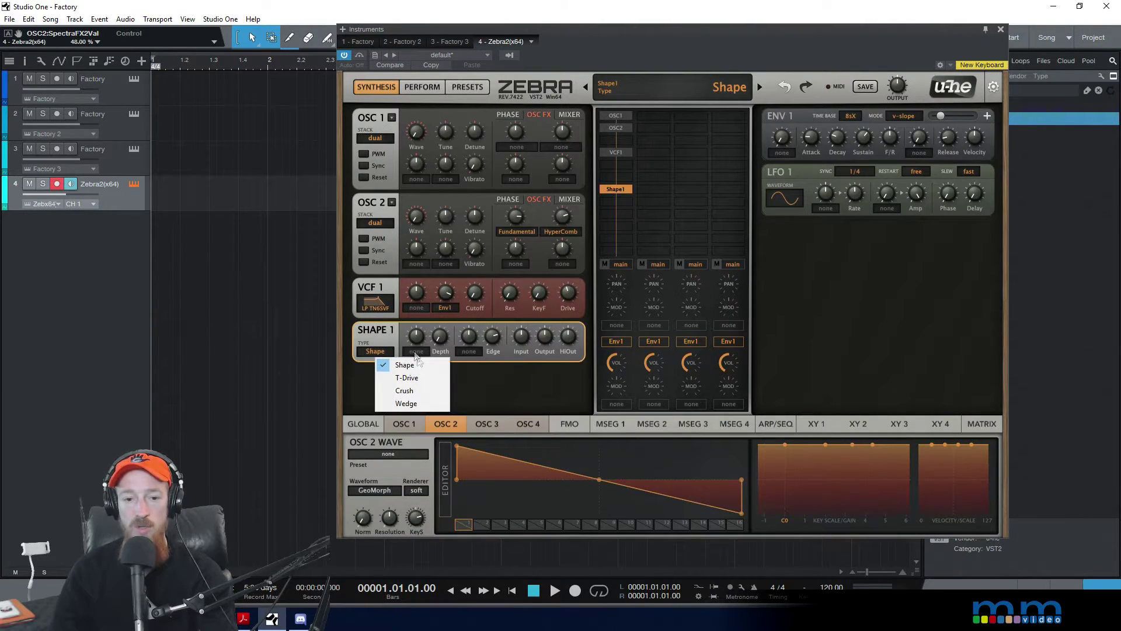
pyautogui.click(422, 401)
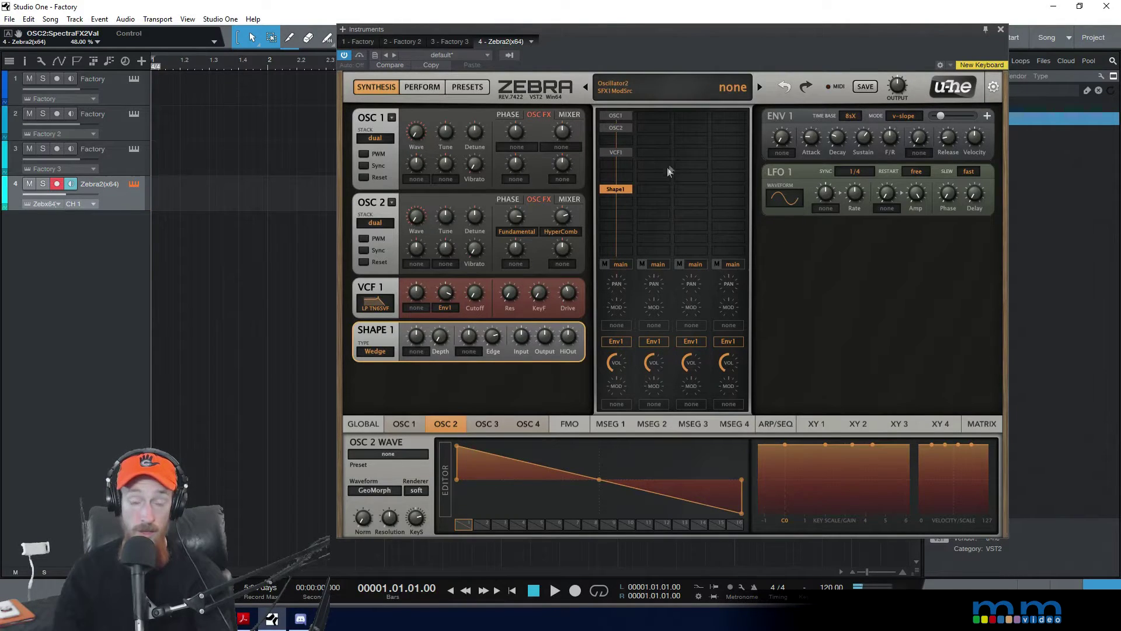
pyautogui.press('Delete')
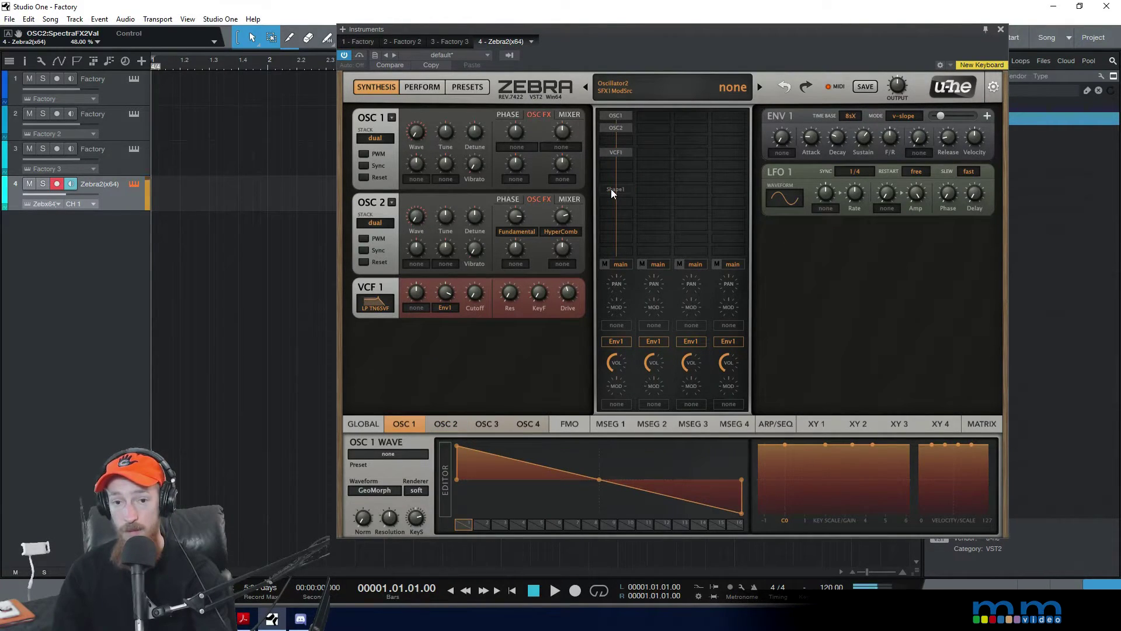
pyautogui.click(611, 188)
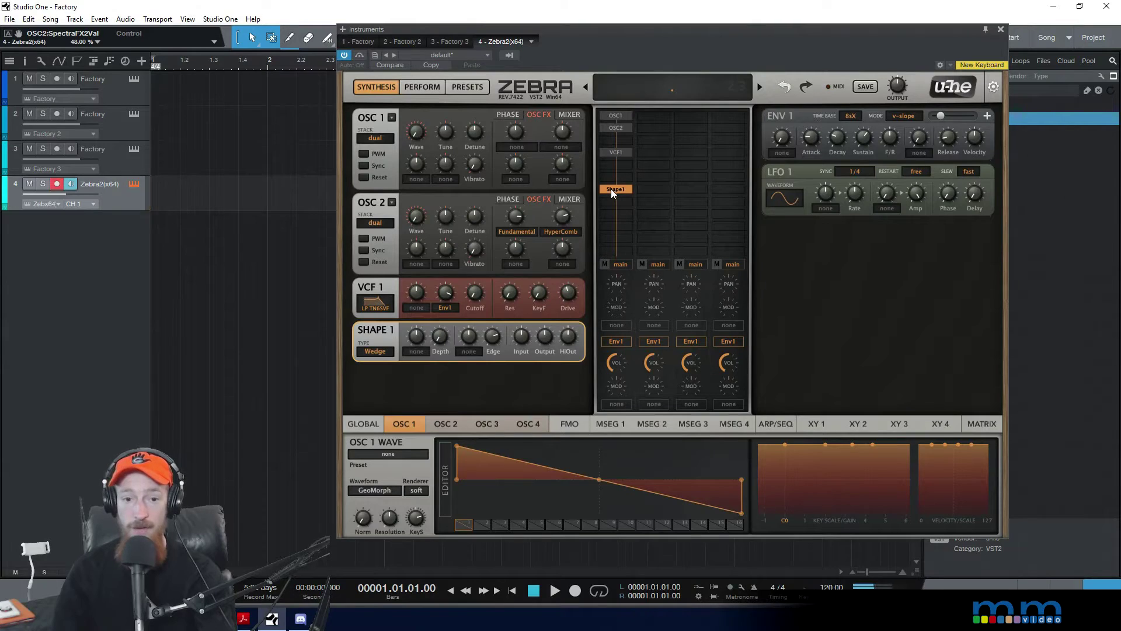
pyautogui.moveTo(443, 335)
pyautogui.mouseDown()
pyautogui.moveTo(442, 300)
pyautogui.moveTo(444, 342)
pyautogui.mouseUp()
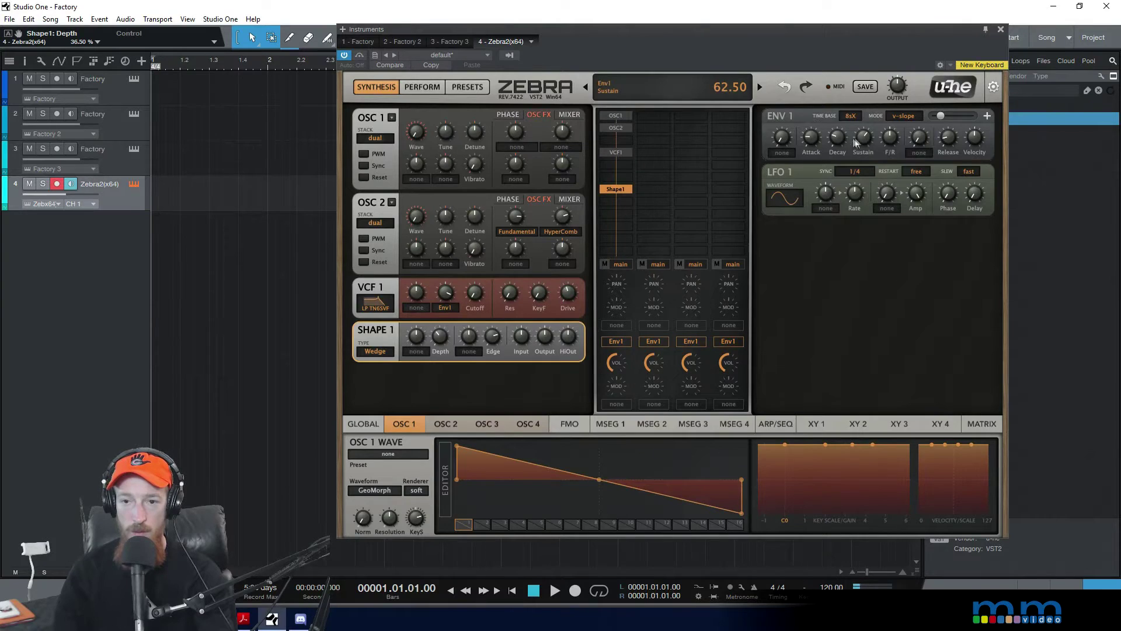
# Shape ENV 1 with an attack of 19, a decay of 31 and a sustain of 60
pyautogui.moveTo(809, 140); pyautogui.dragTo(812, 135)
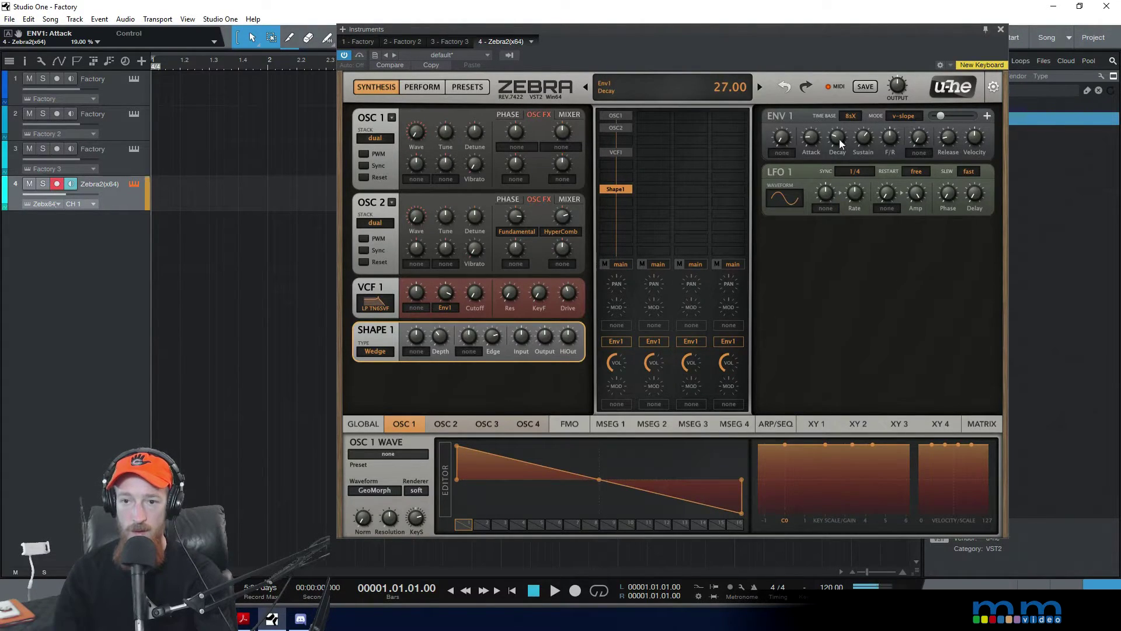
pyautogui.click(868, 145)
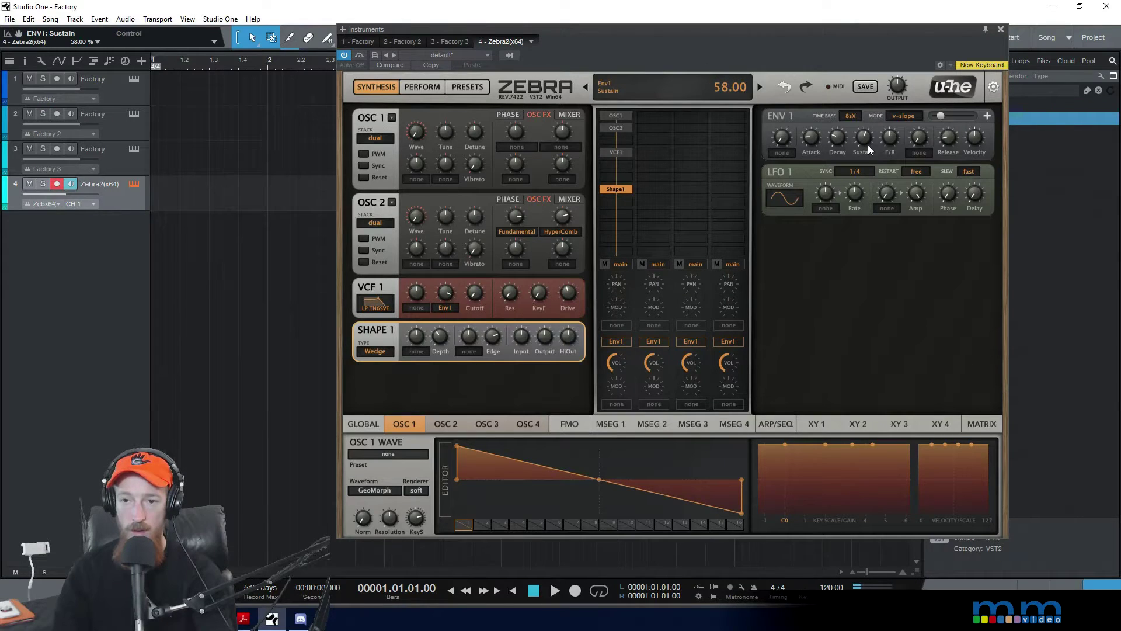
pyautogui.moveTo(847, 138)
pyautogui.mouseDown()
pyautogui.moveTo(839, 146)
pyautogui.moveTo(842, 136)
pyautogui.mouseUp()
pyautogui.scroll(10, 843, 136)
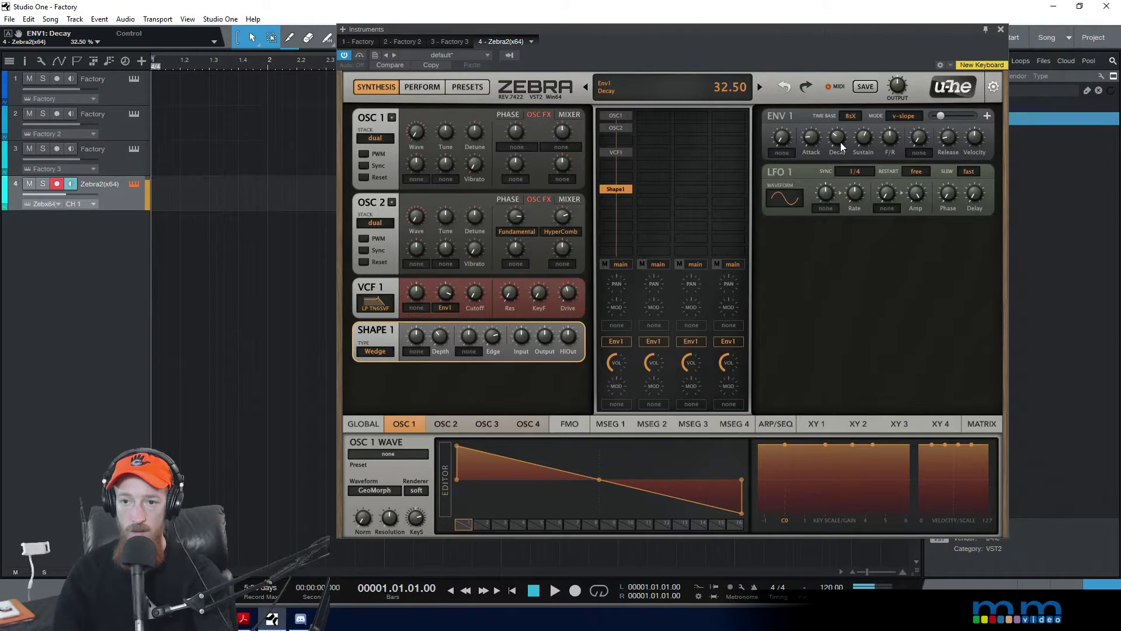
pyautogui.moveTo(864, 139); pyautogui.dragTo(864, 134)
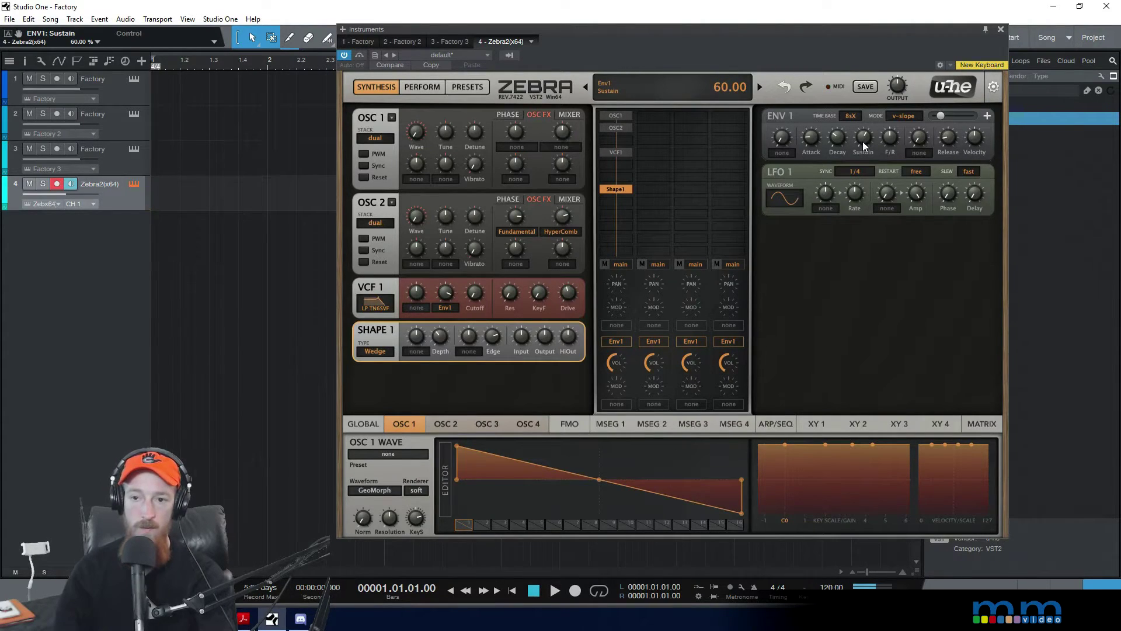
pyautogui.scroll(-1, 840, 139)
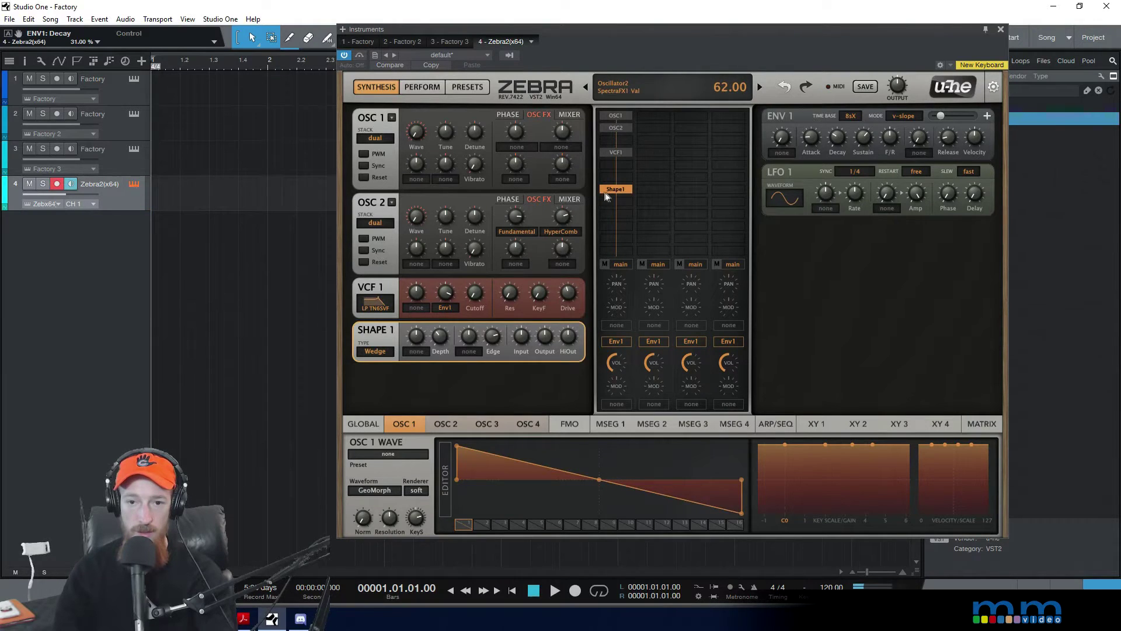
# Add a Rev1 reverb below ModFX1 in the main lane of the global effects grid
pyautogui.click(362, 425)
pyautogui.click(651, 454)
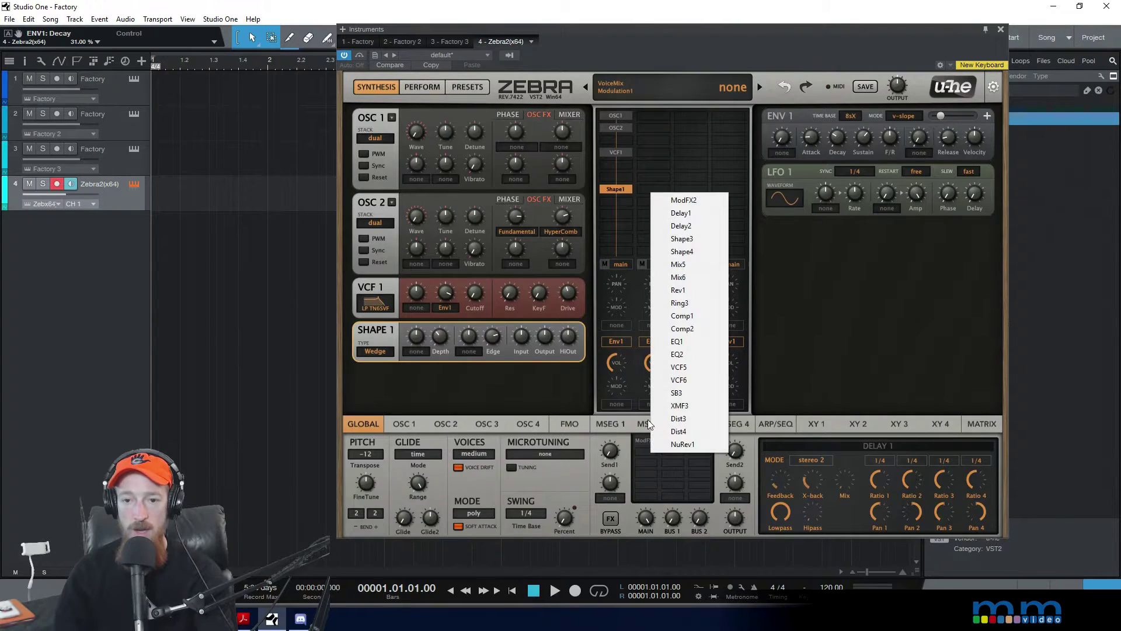
pyautogui.click(700, 288)
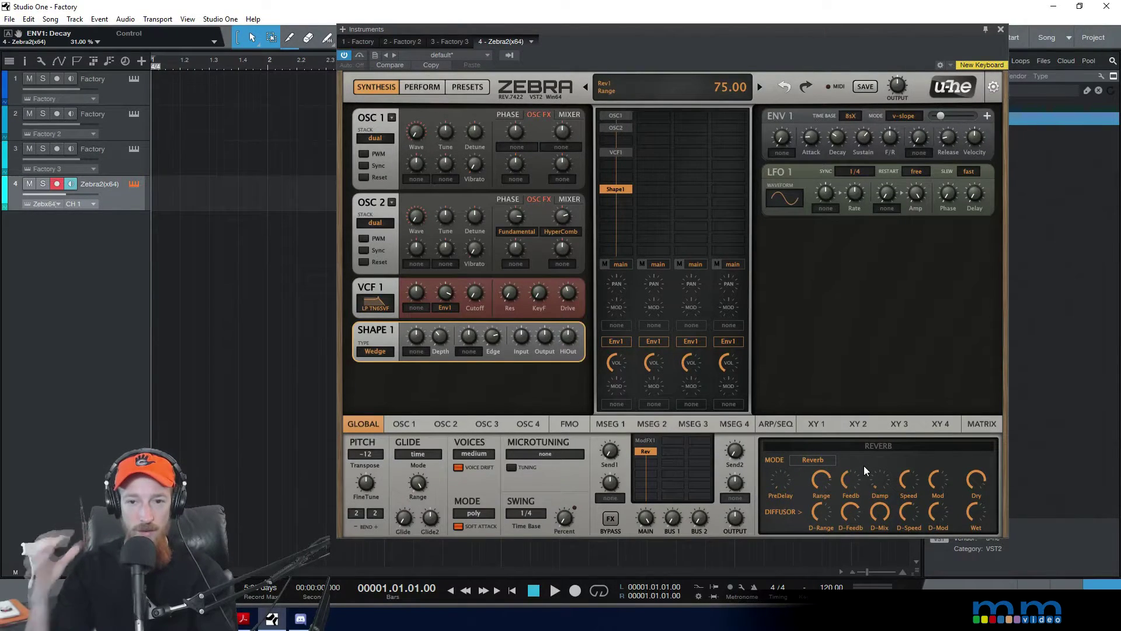
# Reduce the reverb's feedback, range and damping by ear, and set its diffusor feedback to 27.5
pyautogui.moveTo(834, 481)
pyautogui.mouseDown()
pyautogui.moveTo(853, 499)
pyautogui.moveTo(879, 440)
pyautogui.moveTo(880, 482)
pyautogui.moveTo(853, 484)
pyautogui.mouseUp()
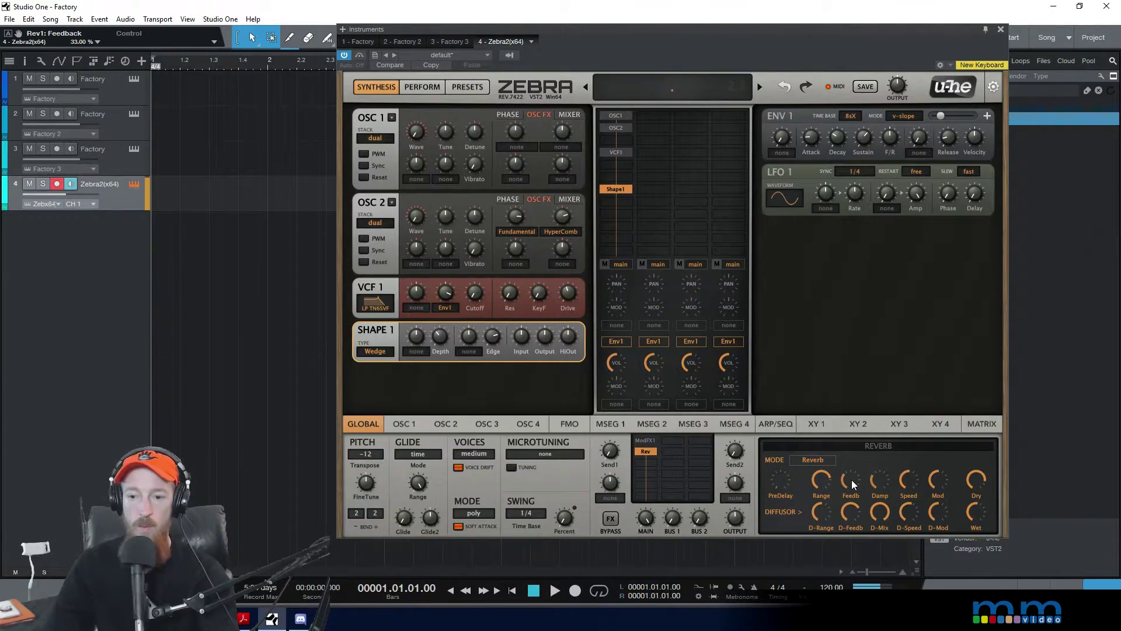
pyautogui.moveTo(852, 484); pyautogui.dragTo(881, 416)
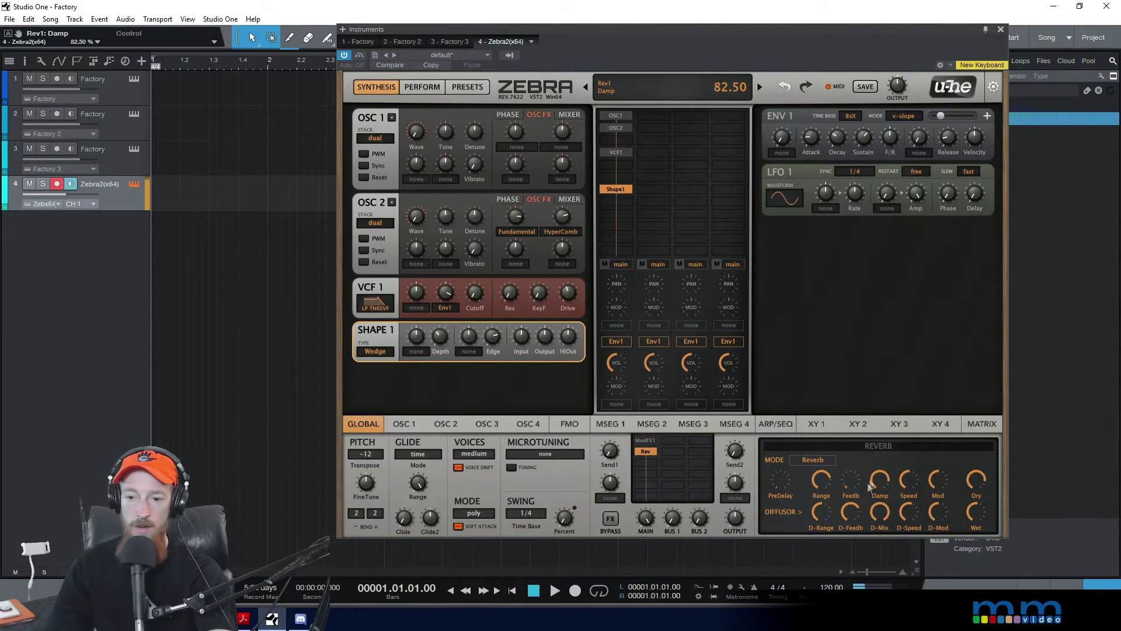
pyautogui.moveTo(851, 485); pyautogui.dragTo(850, 477)
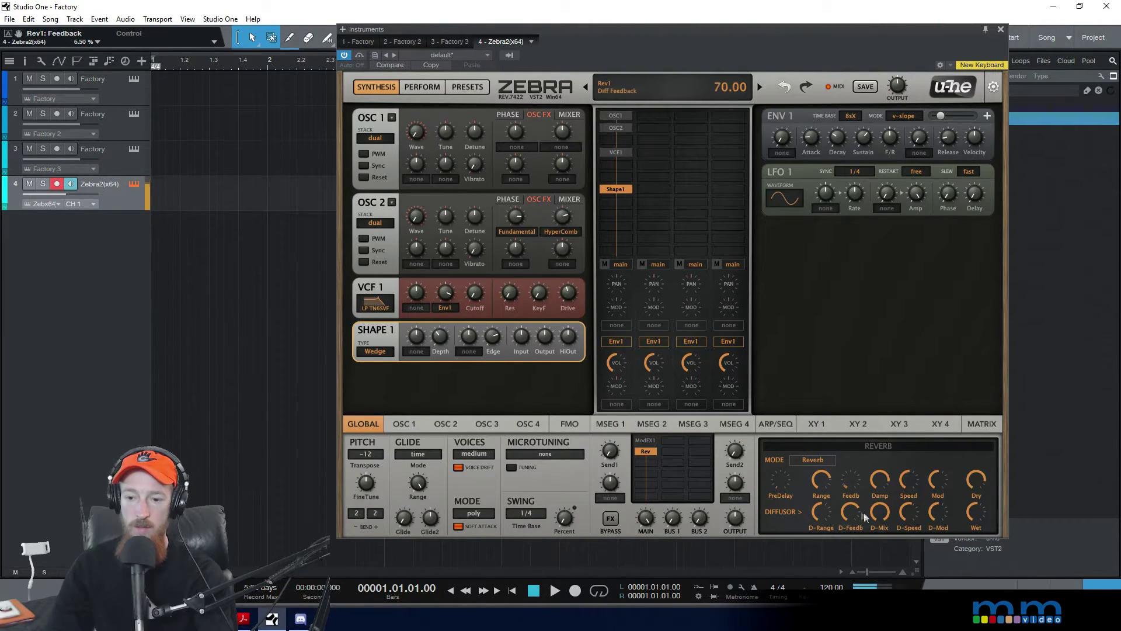
pyautogui.moveTo(848, 516); pyautogui.dragTo(853, 524)
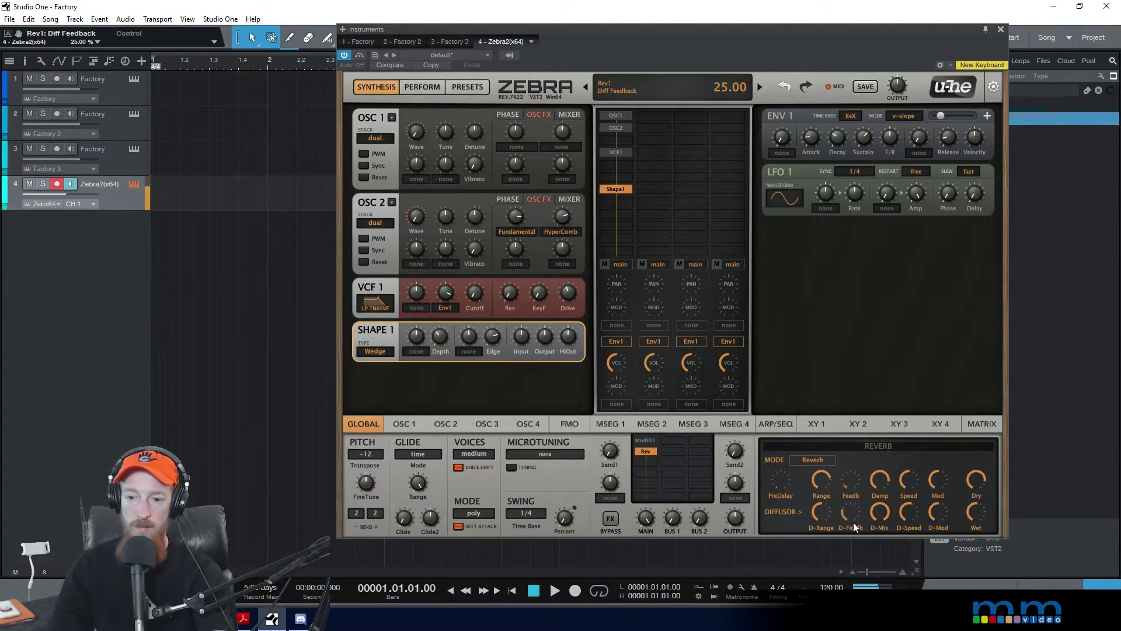
pyautogui.scroll(-4, 853, 520)
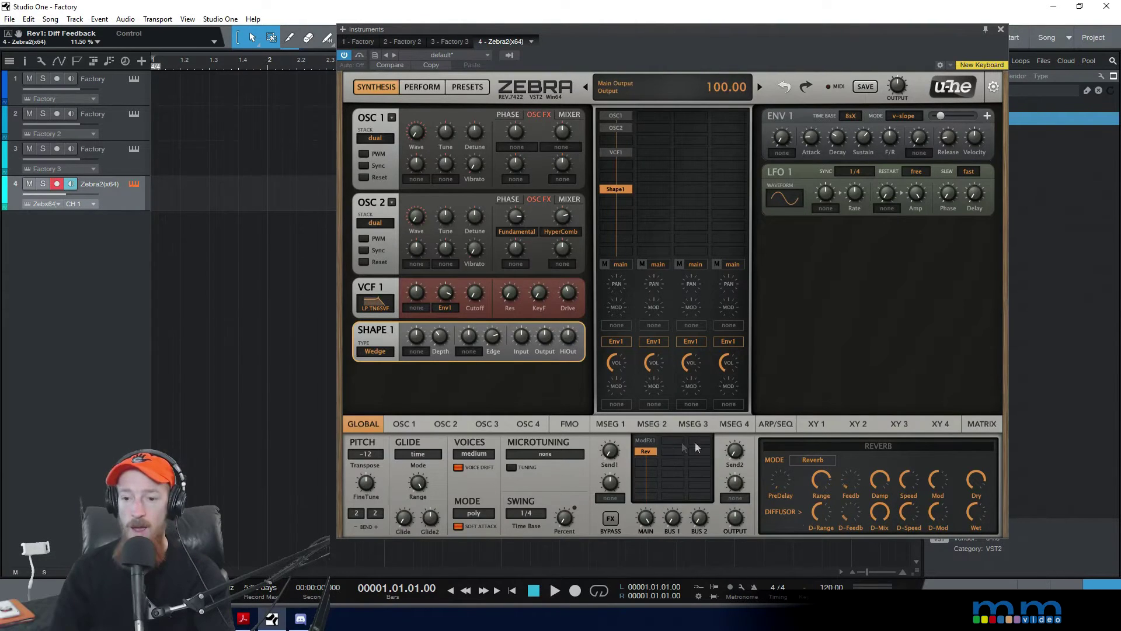
pyautogui.moveTo(854, 485); pyautogui.dragTo(854, 482)
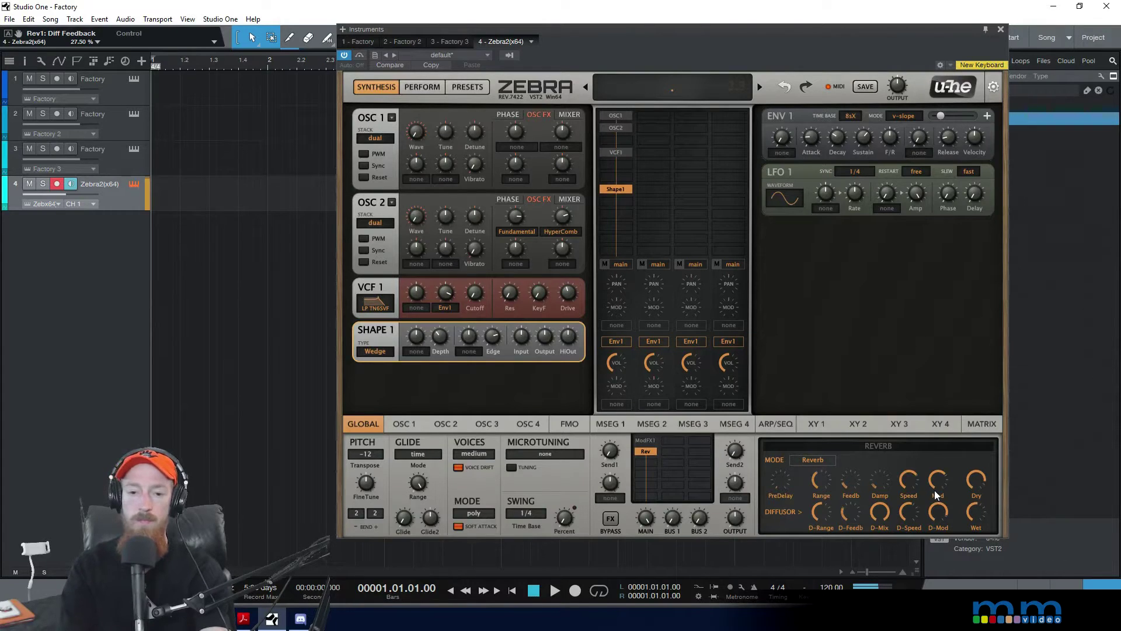
# Raise the drive of VCF 1 to about 76
pyautogui.moveTo(899, 483)
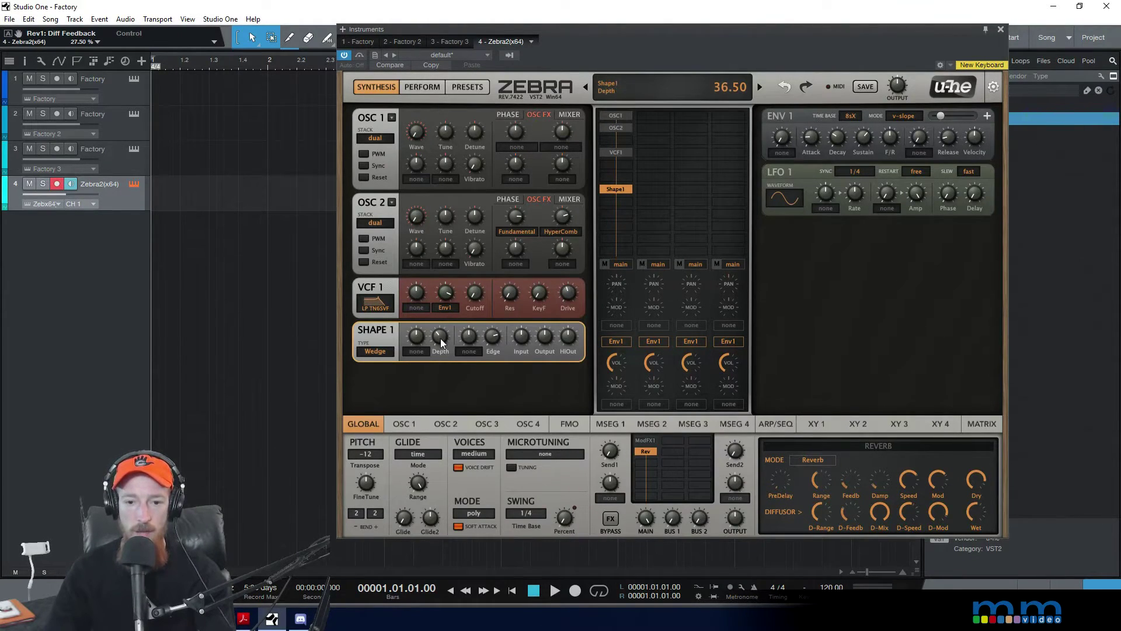
pyautogui.scroll(1, 441, 343)
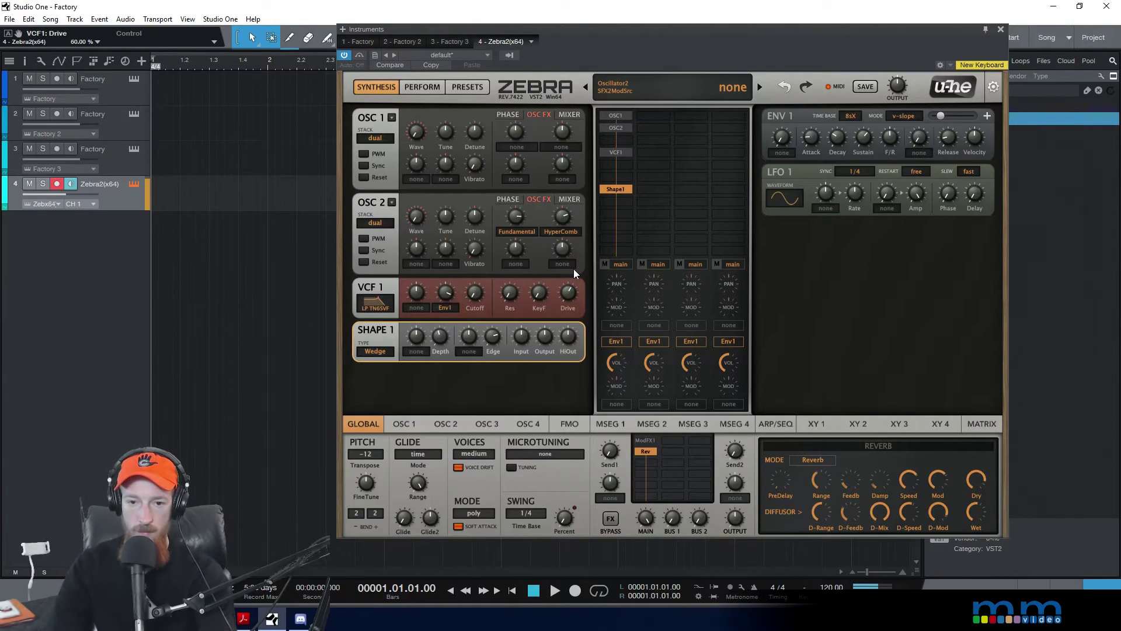
pyautogui.moveTo(573, 284)
pyautogui.mouseDown()
pyautogui.moveTo(573, 261)
pyautogui.moveTo(571, 271)
pyautogui.mouseUp()
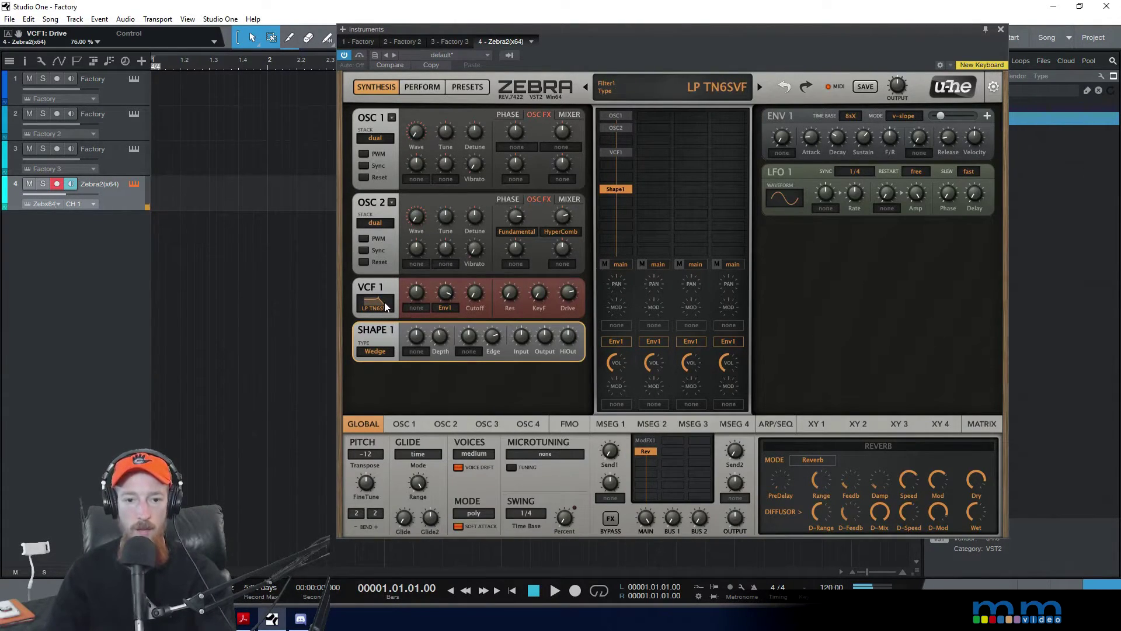
# Add a Dist3 distortion below the reverb and set its type to Hard Clip, pre tilt to 3.6 dB and low to 7.2 dB
pyautogui.click(647, 460)
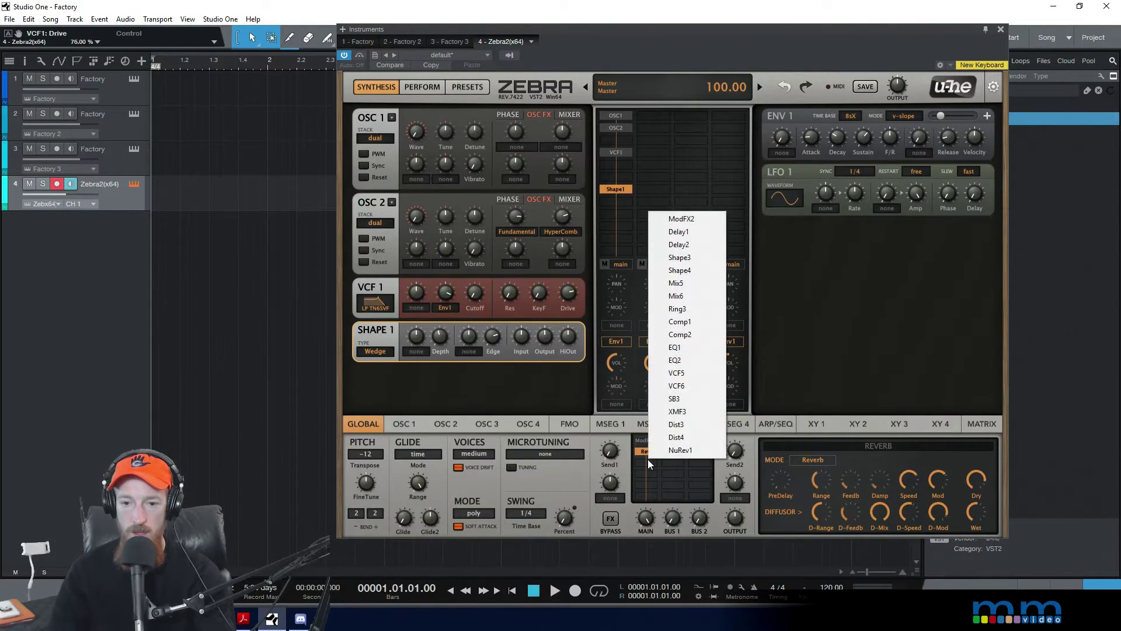
pyautogui.click(699, 427)
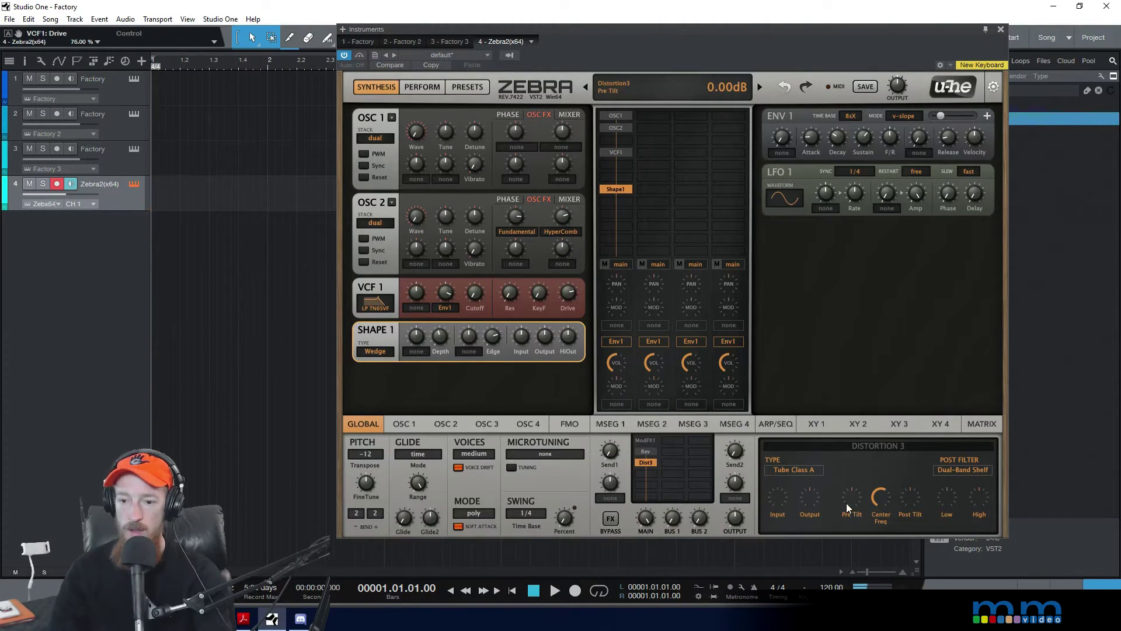
pyautogui.moveTo(849, 500)
pyautogui.mouseDown()
pyautogui.moveTo(853, 478)
pyautogui.moveTo(909, 492)
pyautogui.moveTo(855, 506)
pyautogui.mouseUp()
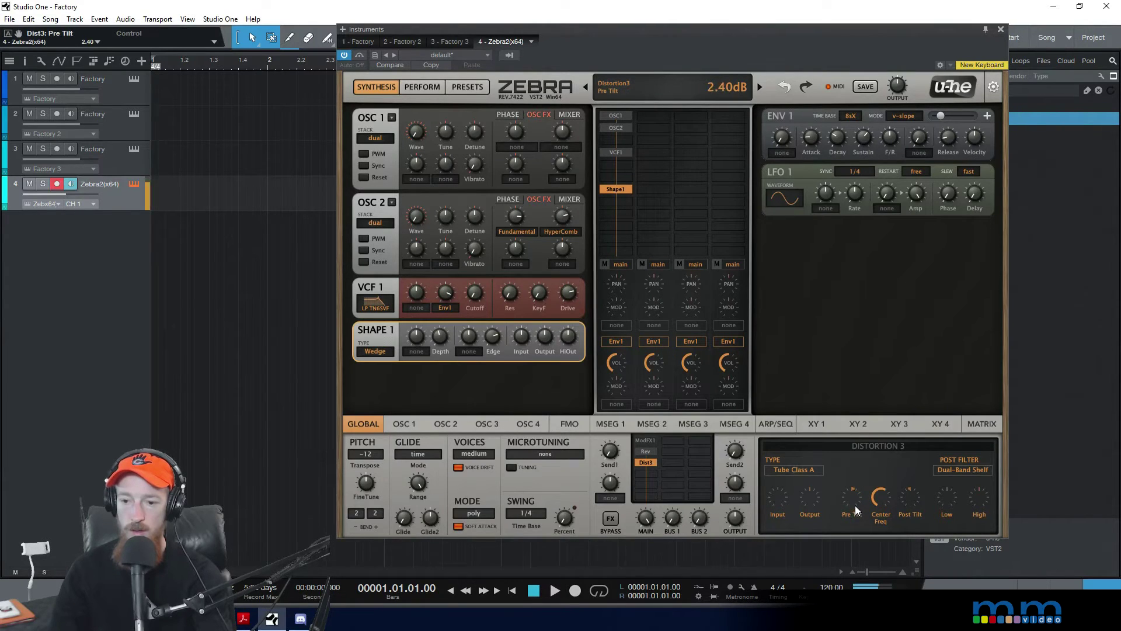
pyautogui.moveTo(946, 500); pyautogui.dragTo(948, 494)
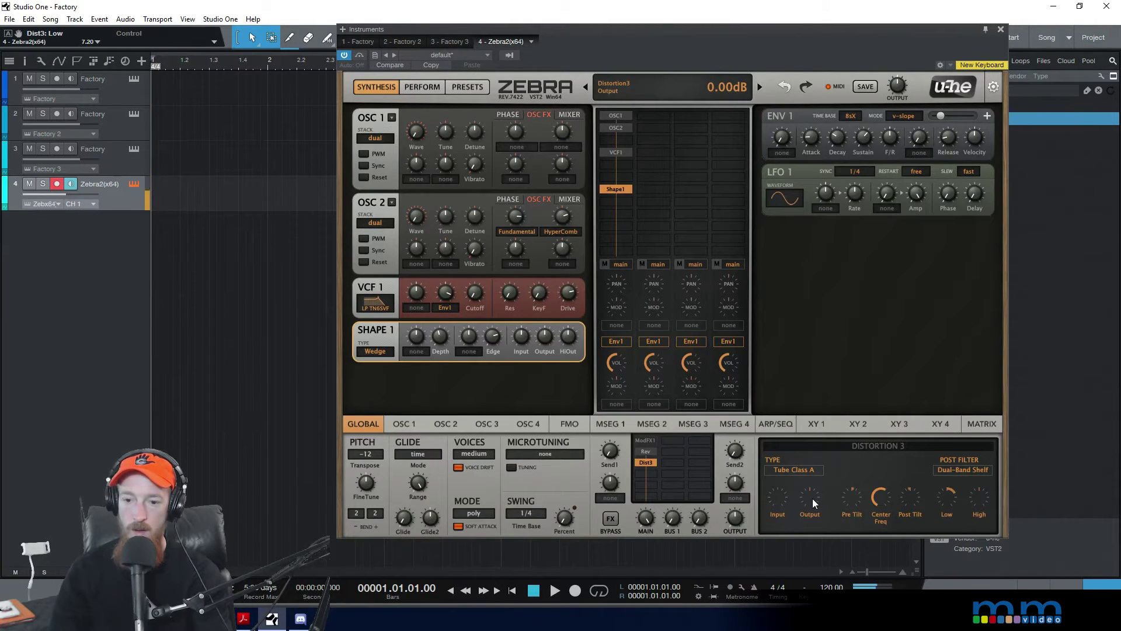
pyautogui.click(801, 470)
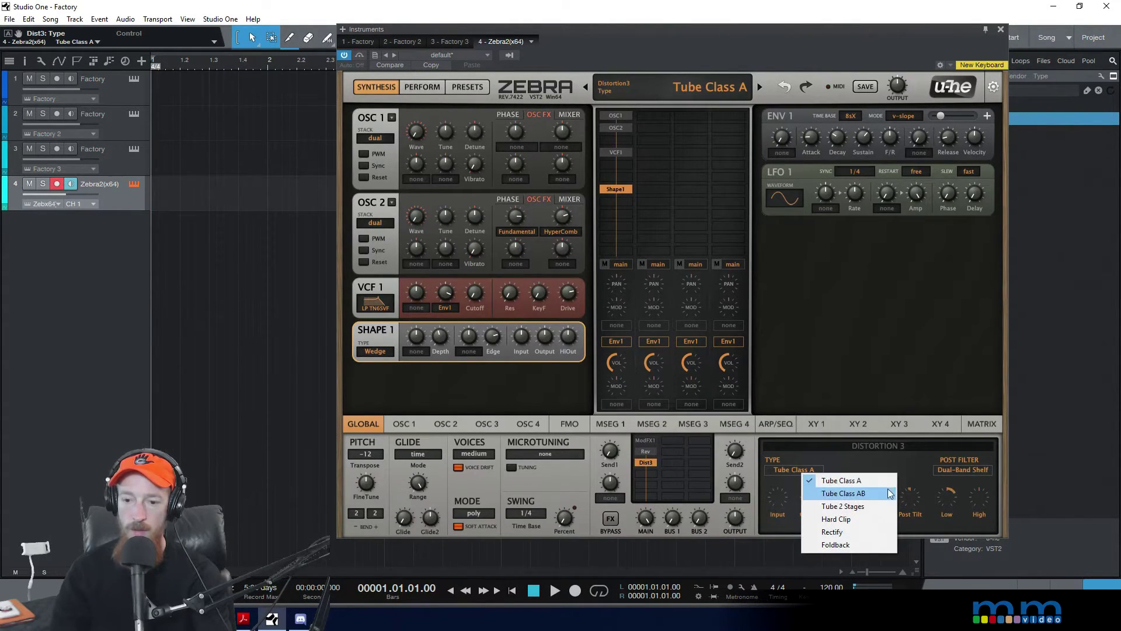
pyautogui.click(836, 519)
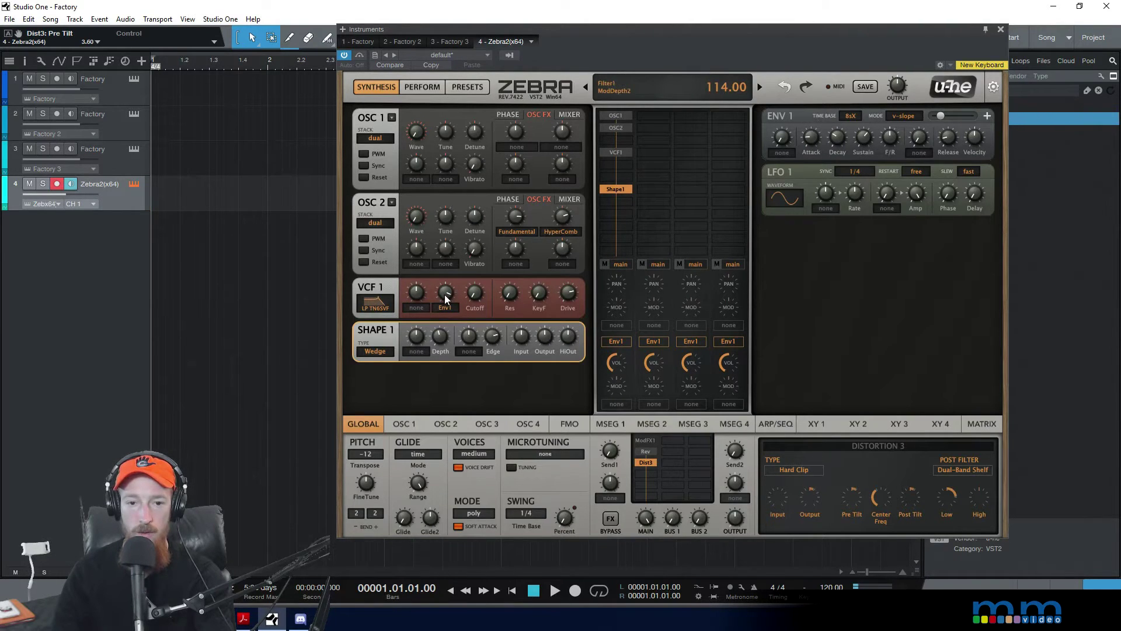
# Set VCF 1's Env1 modulation depth to 78 and switch the global voice mode to retrigger
pyautogui.moveTo(447, 295); pyautogui.dragTo(446, 297)
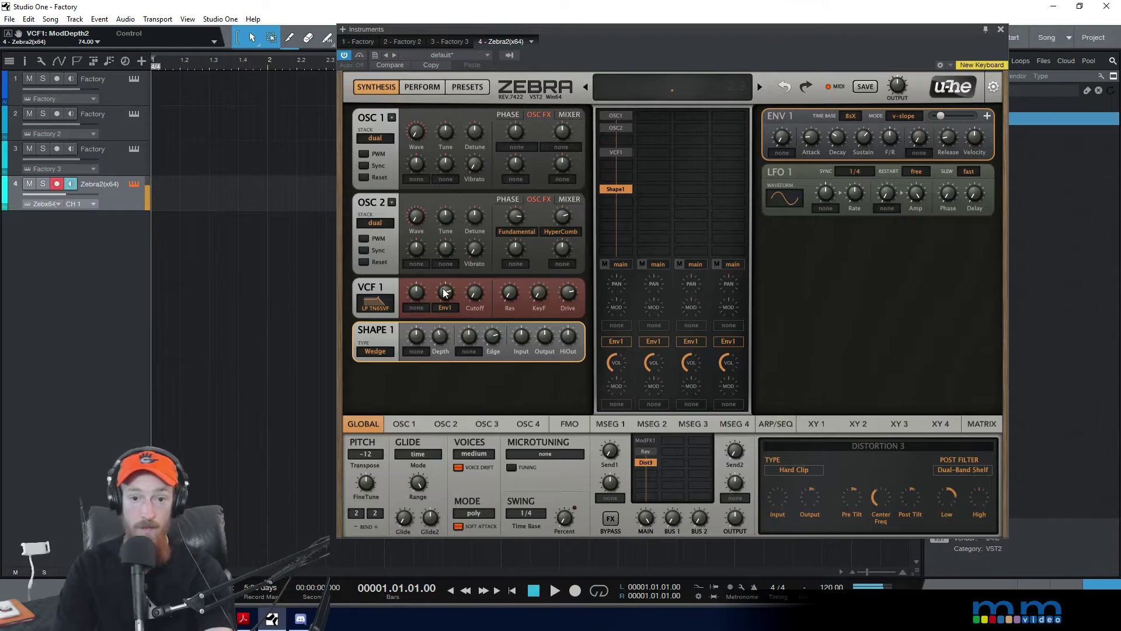
pyautogui.moveTo(451, 300)
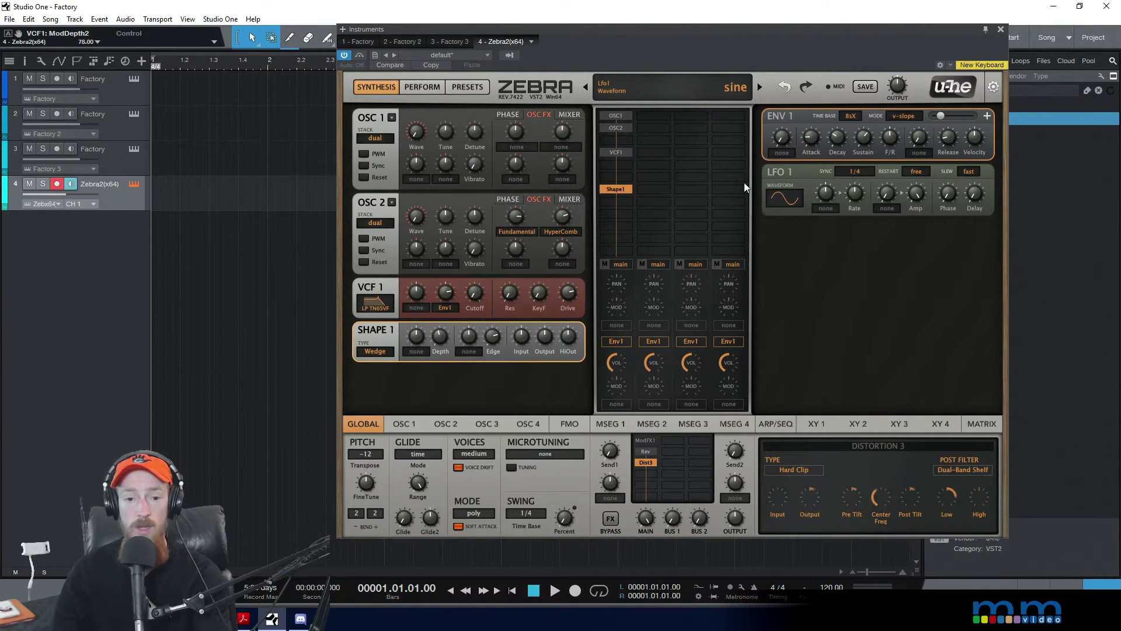
pyautogui.click(486, 510)
pyautogui.click(539, 528)
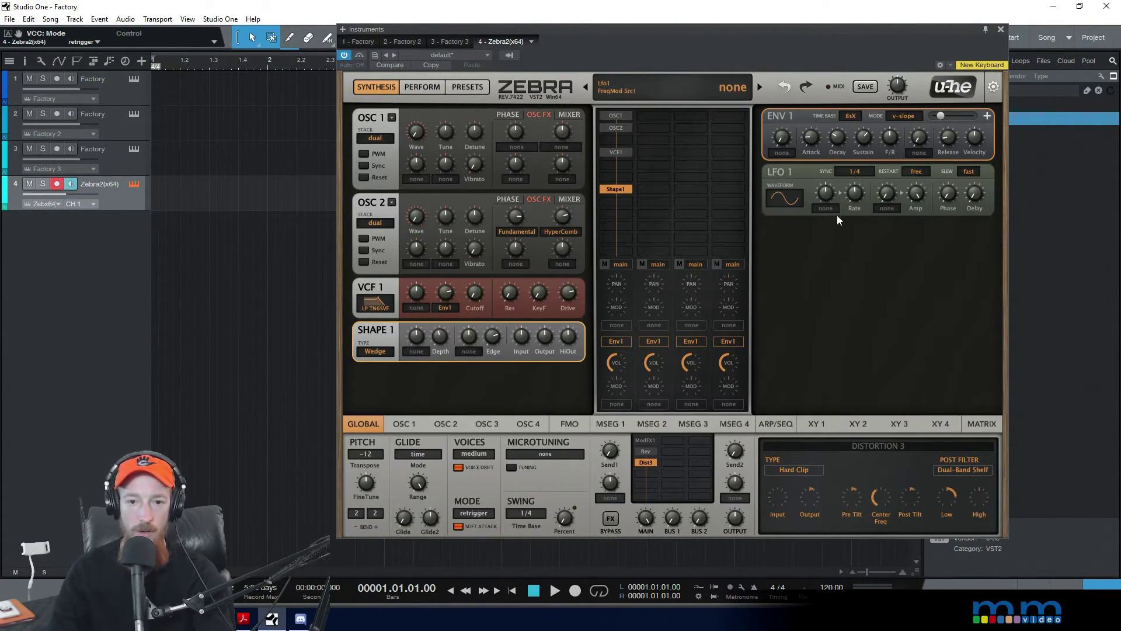
# Assign Lfo1 as the modulation source of OSC 2's HyperComb effect and set its modulation depth to 60
pyautogui.click(558, 264)
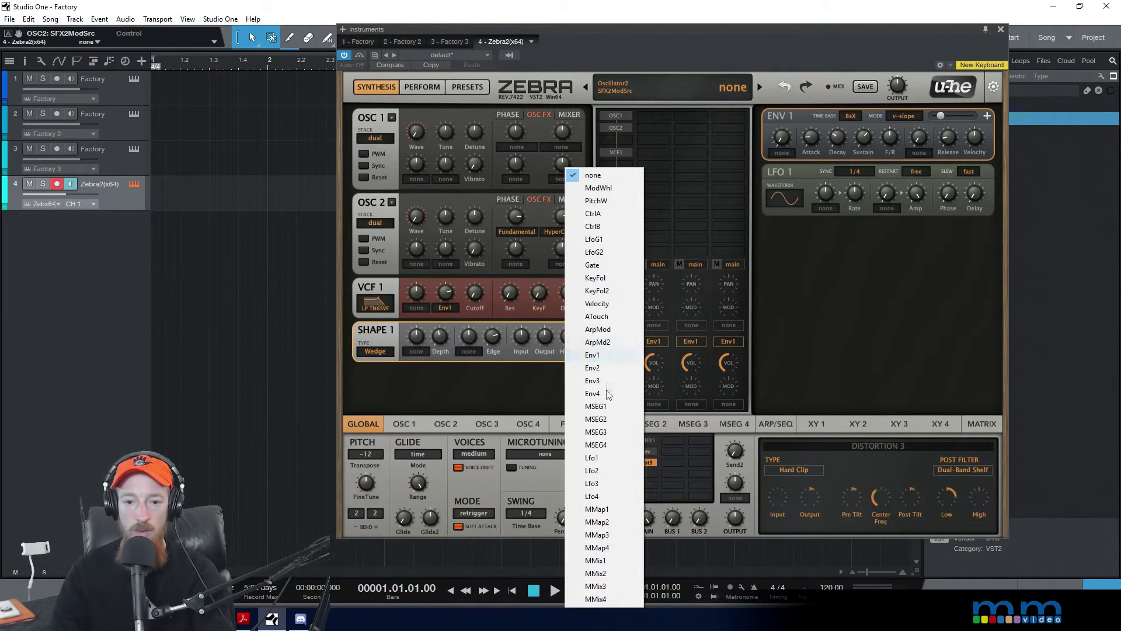
pyautogui.click(615, 458)
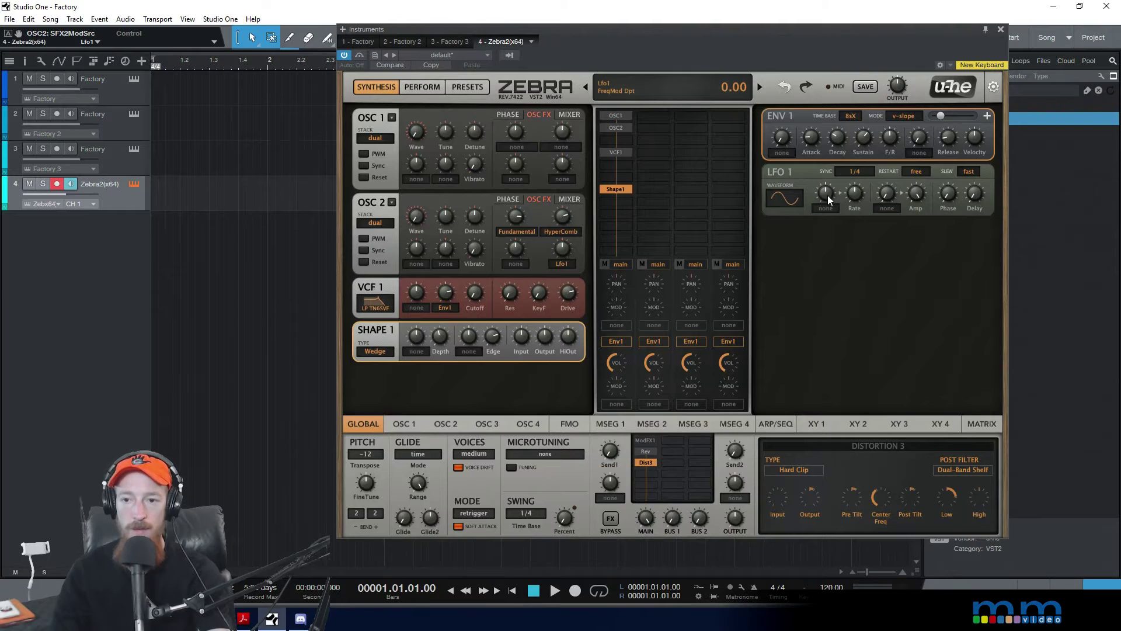
pyautogui.moveTo(569, 250); pyautogui.dragTo(566, 245)
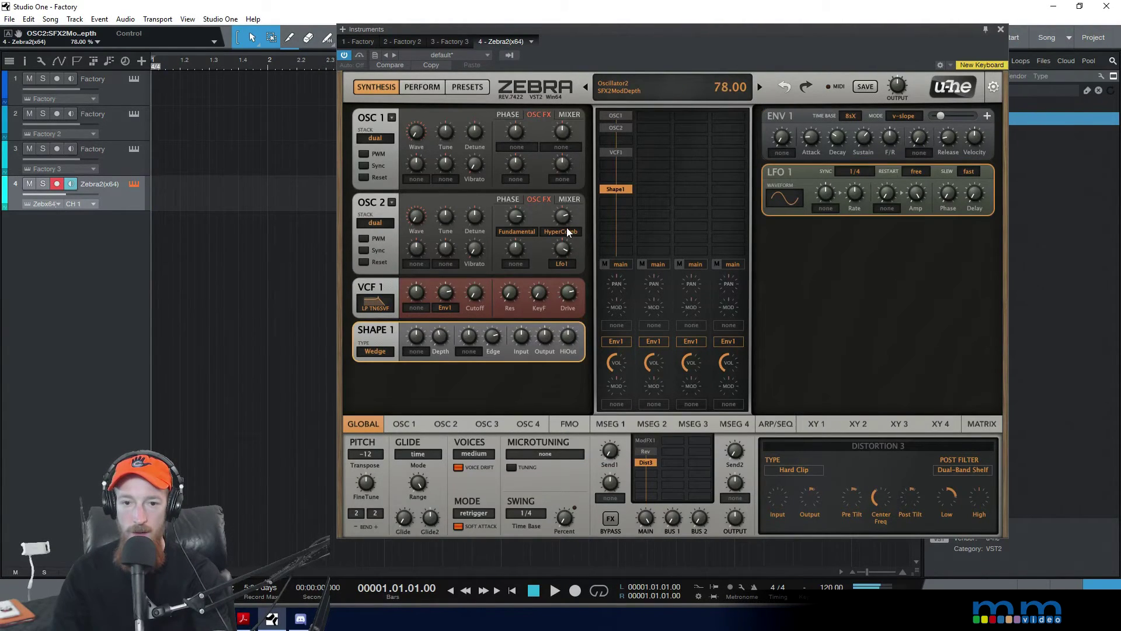
pyautogui.moveTo(564, 261)
pyautogui.mouseDown()
pyautogui.moveTo(564, 251)
pyautogui.moveTo(566, 262)
pyautogui.mouseUp()
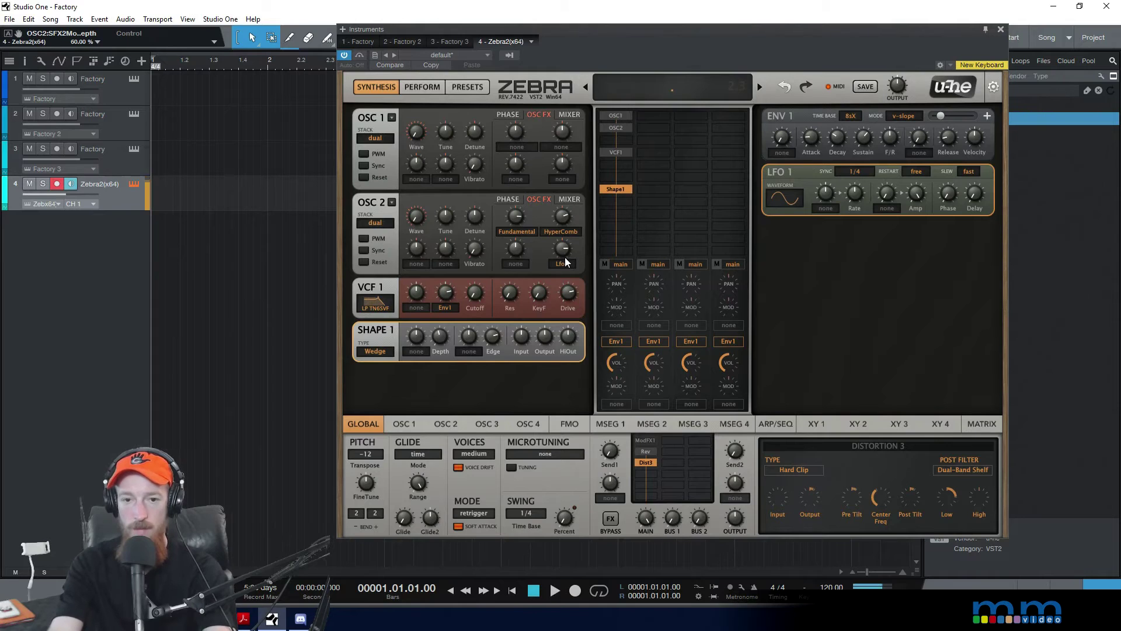
# Assign Env1 as the modulation source of OSC 2's Fundamental effect with a modulation depth of 12
pyautogui.click(516, 263)
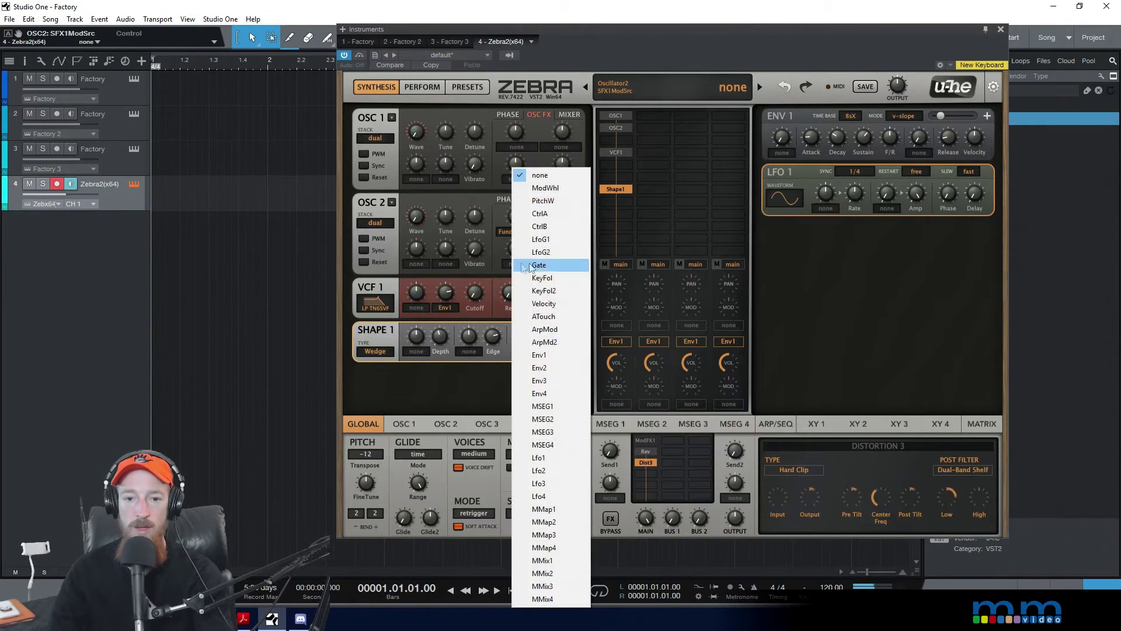
pyautogui.click(560, 356)
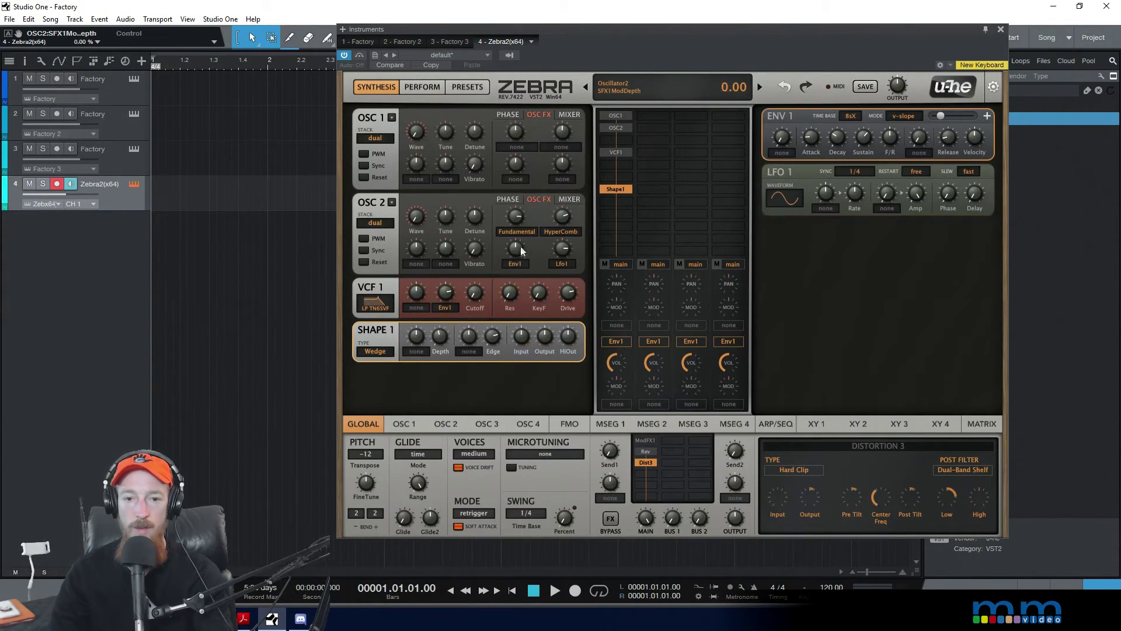
pyautogui.moveTo(528, 248); pyautogui.dragTo(519, 267)
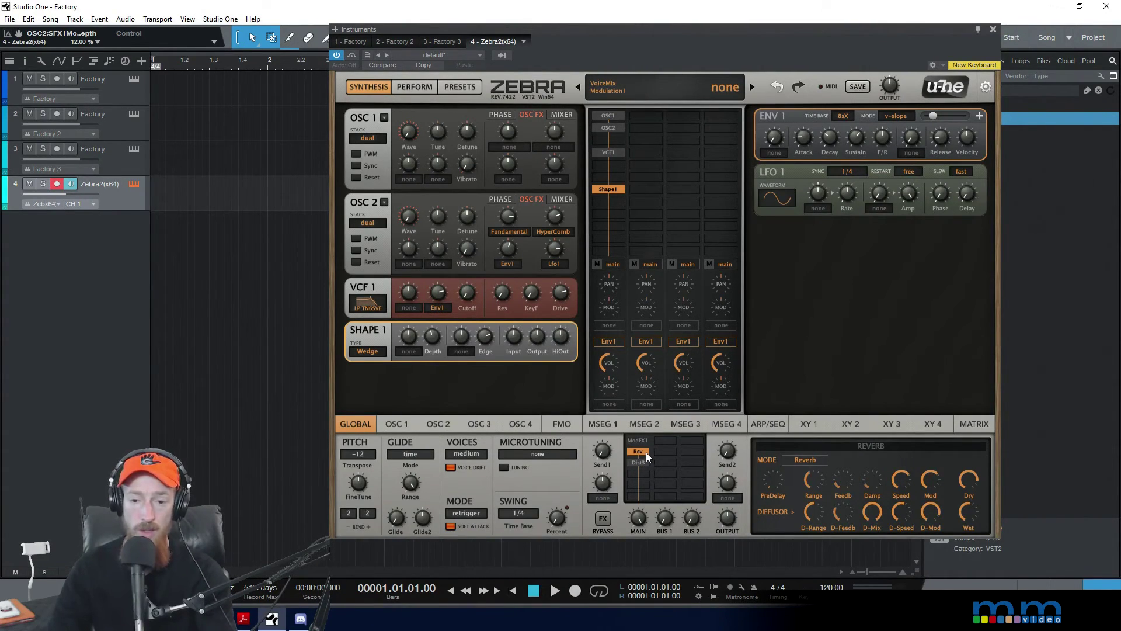
# Try the reverb below the distortion with the voice mode on poly, and restore the reverb-first order and retrigger mode
pyautogui.moveTo(647, 478); pyautogui.dragTo(647, 476)
pyautogui.click(466, 513)
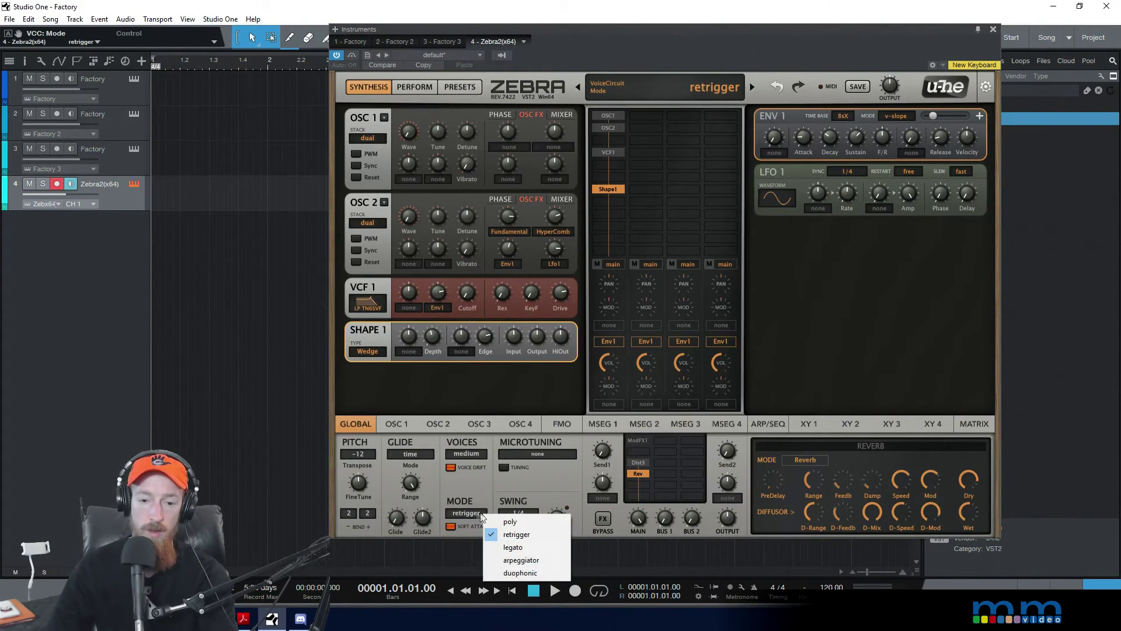
pyautogui.click(514, 519)
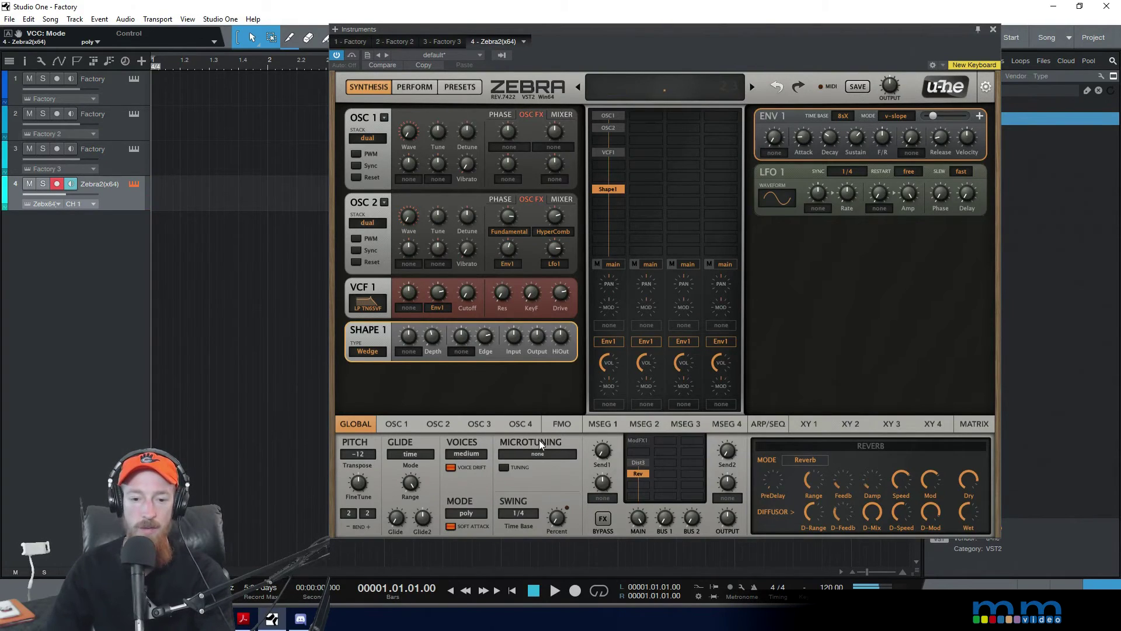
pyautogui.click(476, 515)
pyautogui.click(508, 535)
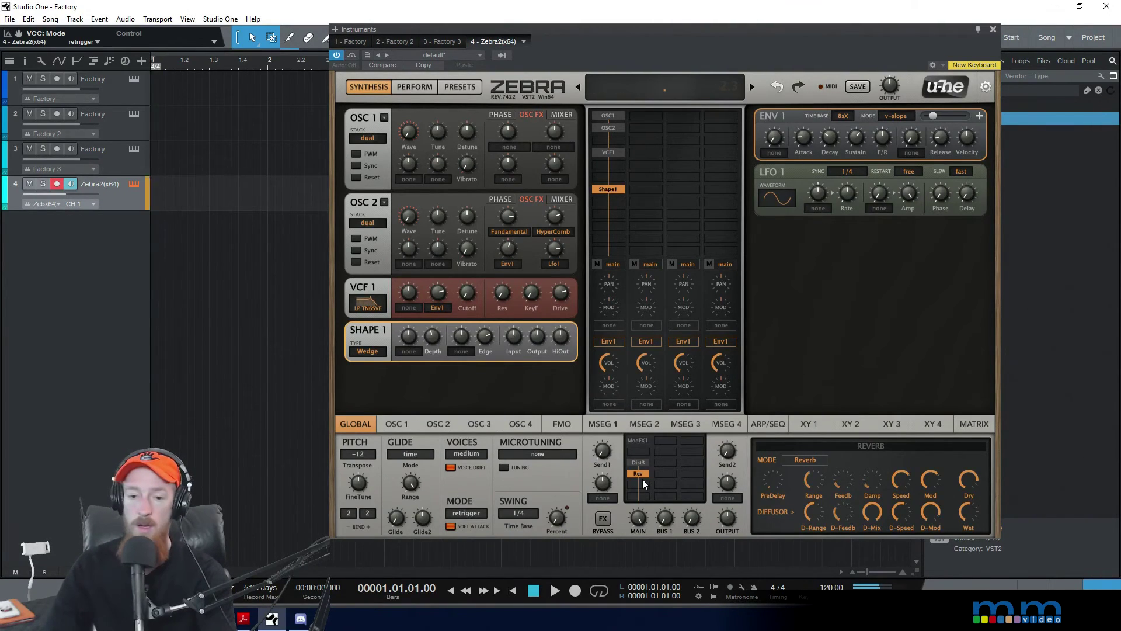
pyautogui.moveTo(637, 461); pyautogui.dragTo(636, 459)
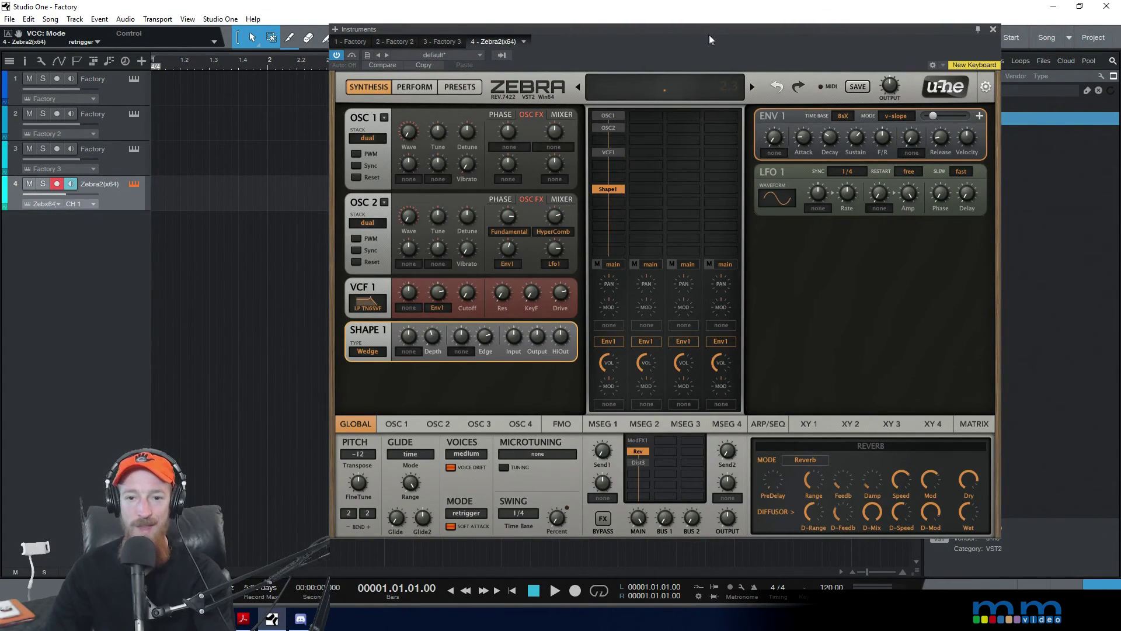
pyautogui.moveTo(709, 35); pyautogui.dragTo(712, 35)
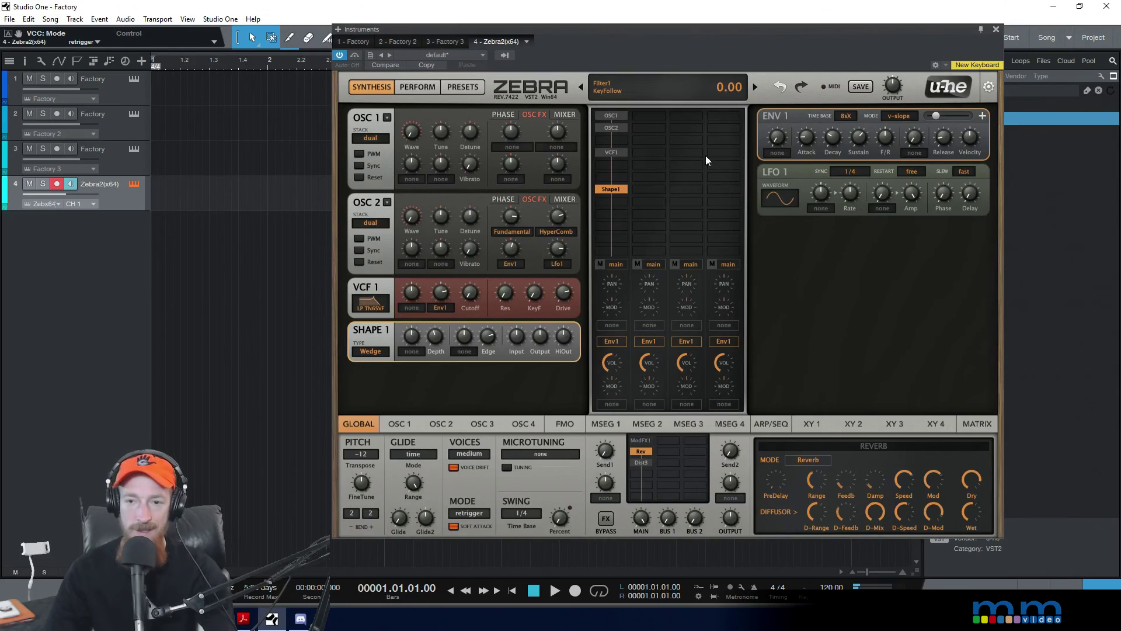
pyautogui.moveTo(625, 33); pyautogui.dragTo(615, 31)
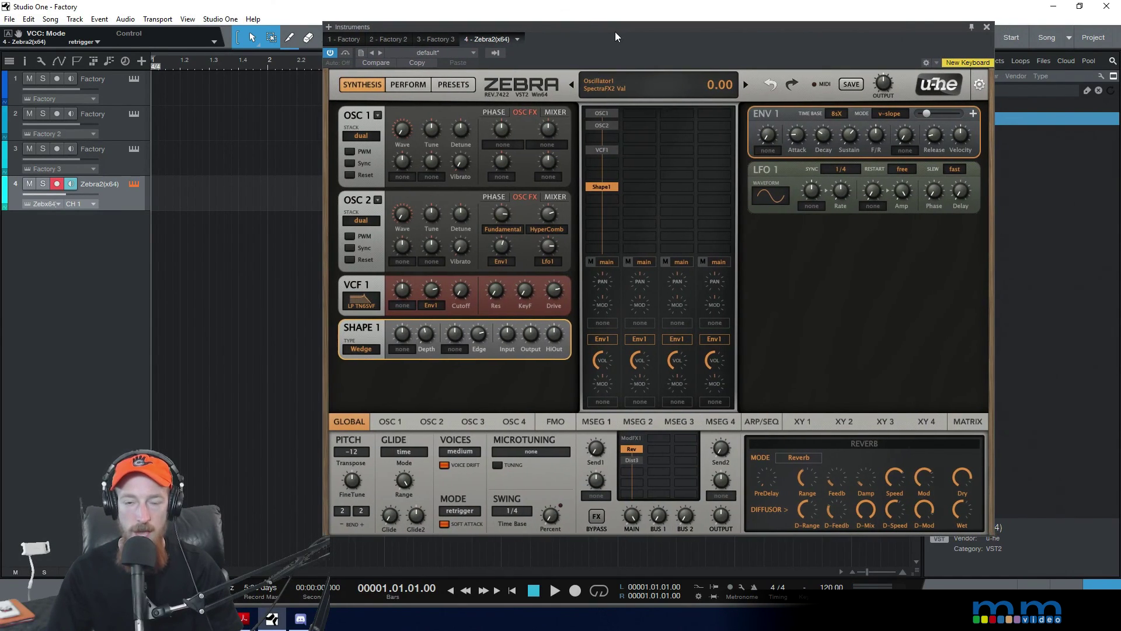